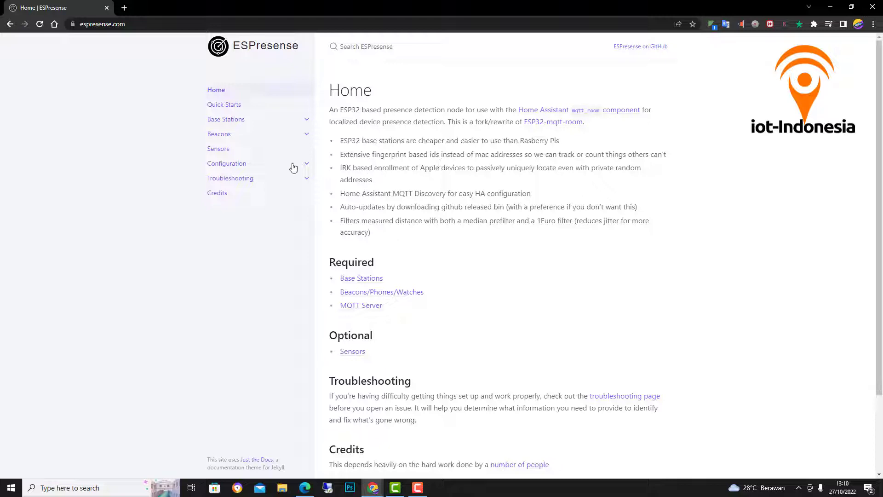
Look over the ESPresense home page and open the Base Stations page from its requirements
{"action": "scroll", "coordinate": [372, 193], "scroll_direction": "down", "scroll_amount": 1}
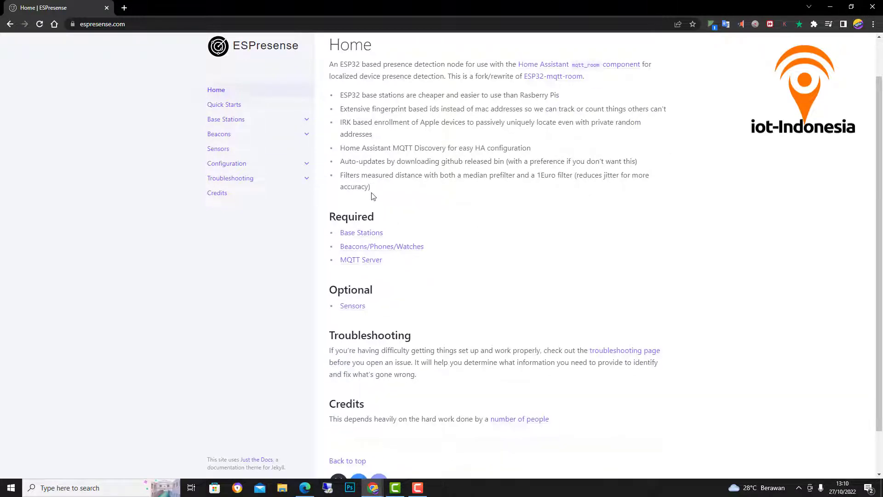
{"action": "scroll", "coordinate": [370, 193], "scroll_direction": "up", "scroll_amount": 1}
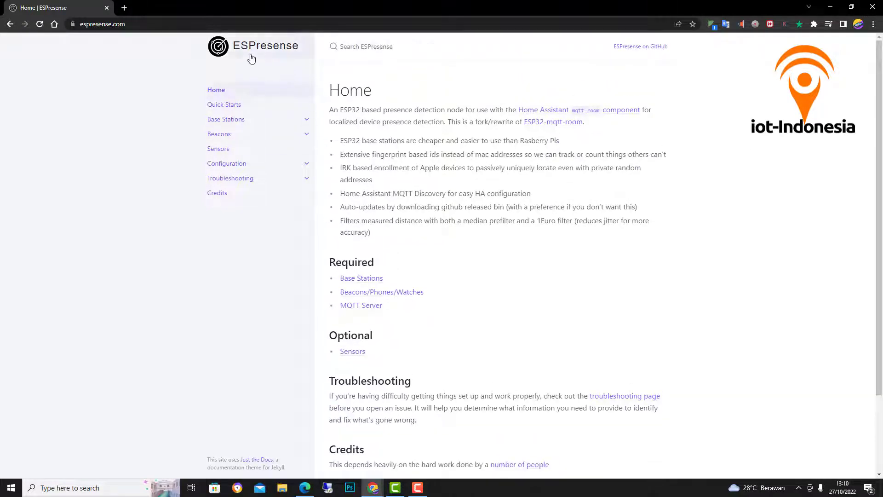
{"action": "scroll", "coordinate": [402, 230], "scroll_direction": "down", "scroll_amount": 2}
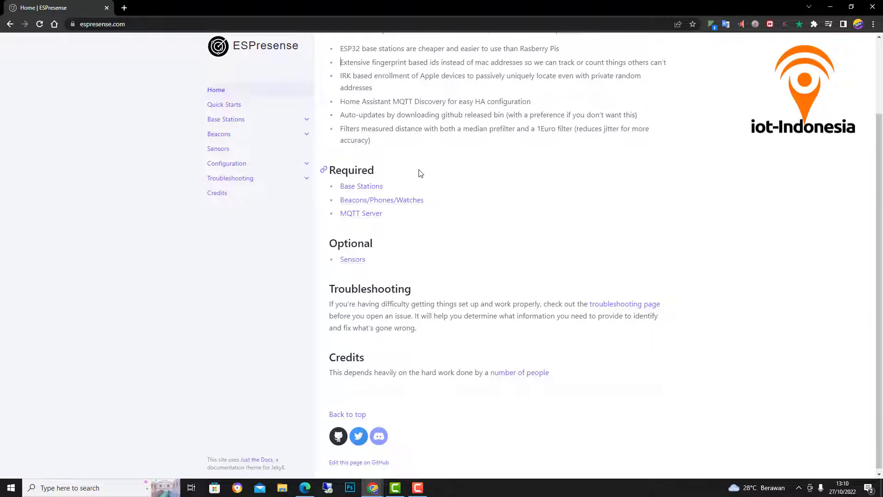
{"action": "left_click", "coordinate": [368, 187]}
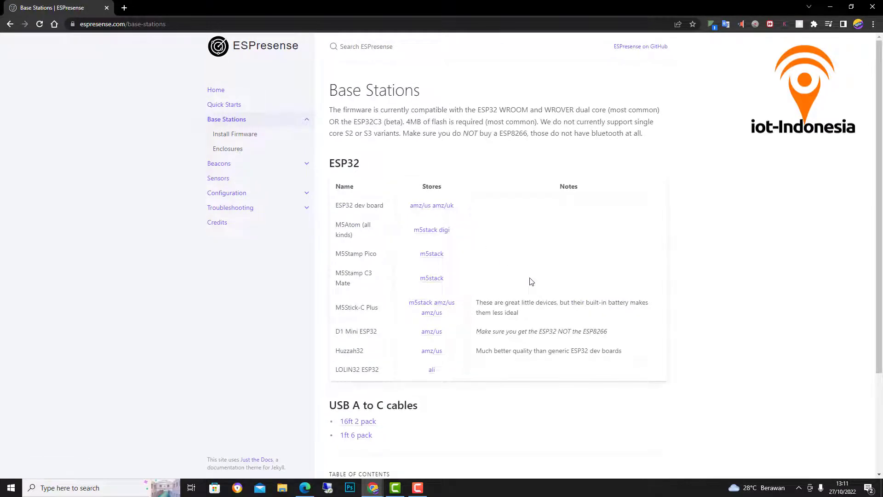
Examine the table of compatible ESP32 boards, highlighting the D1 Mini ESP32 and the ESP32 dev board
{"action": "scroll", "coordinate": [342, 170], "scroll_direction": "down", "scroll_amount": 1}
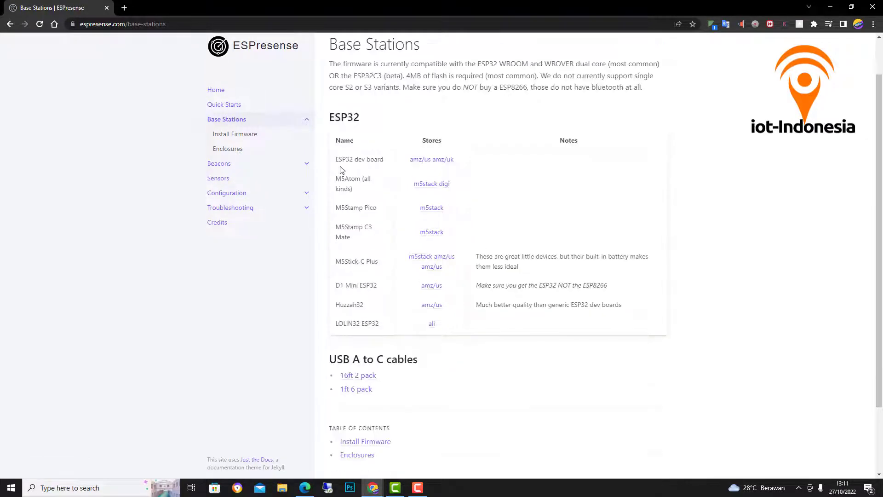
{"action": "scroll", "coordinate": [342, 170], "scroll_direction": "up", "scroll_amount": 1}
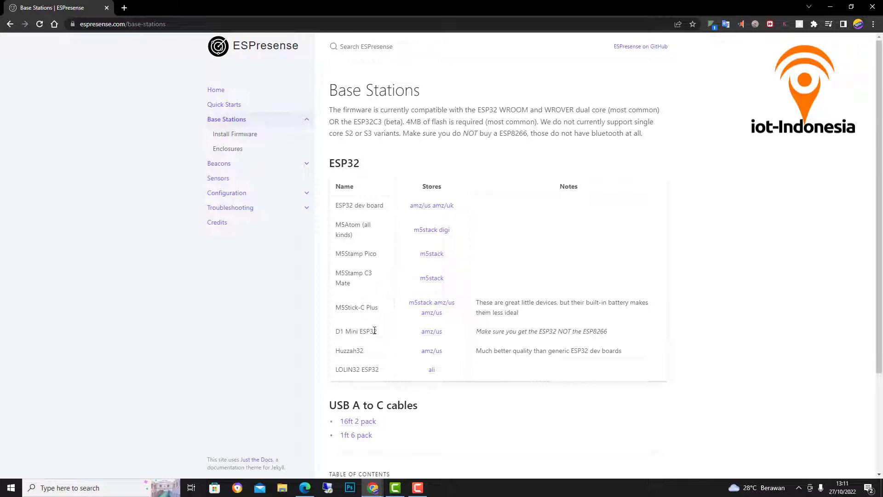
{"action": "scroll", "coordinate": [378, 330], "scroll_direction": "down", "scroll_amount": 1}
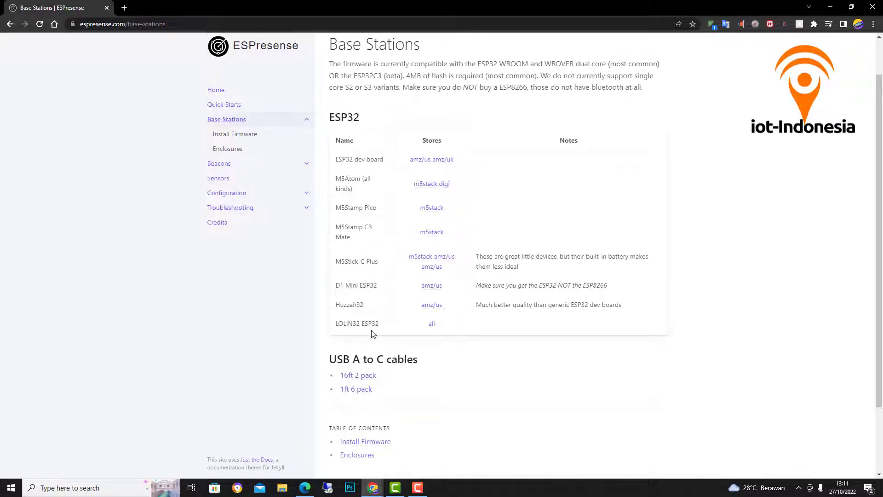
{"action": "left_click_drag", "start_coordinate": [337, 287], "coordinate": [381, 287]}
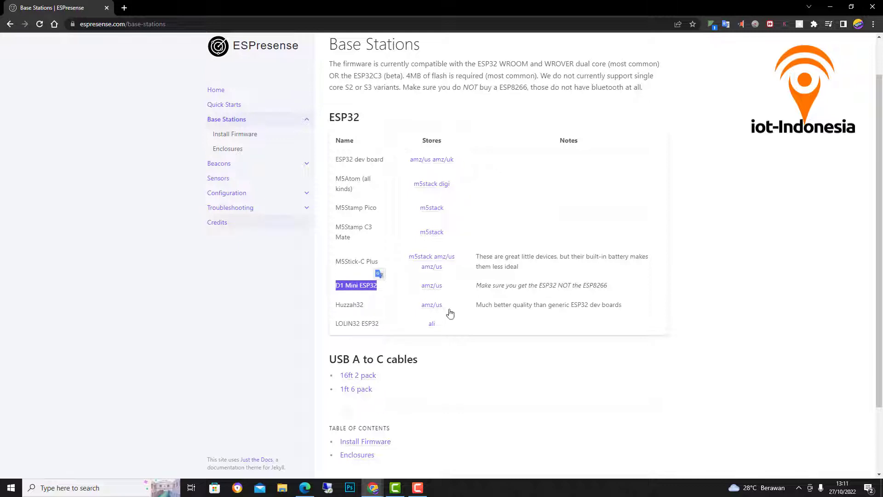
{"action": "left_click", "coordinate": [544, 295]}
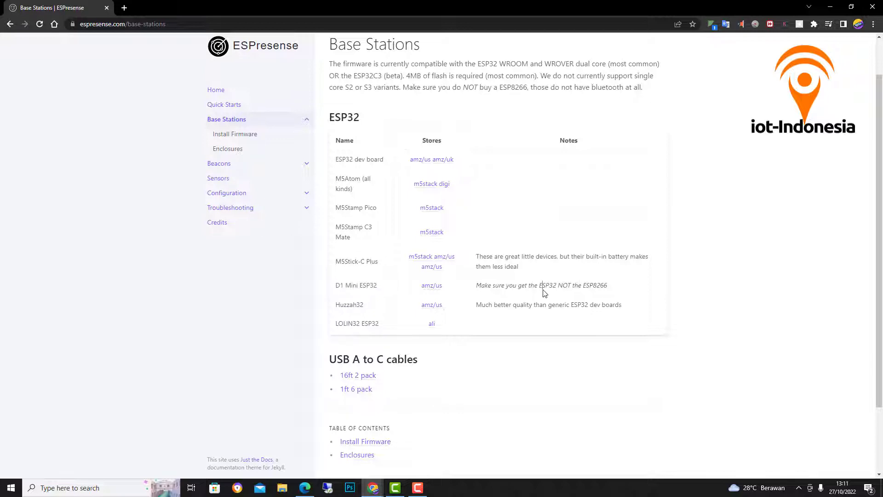
{"action": "left_click_drag", "start_coordinate": [380, 289], "coordinate": [351, 286]}
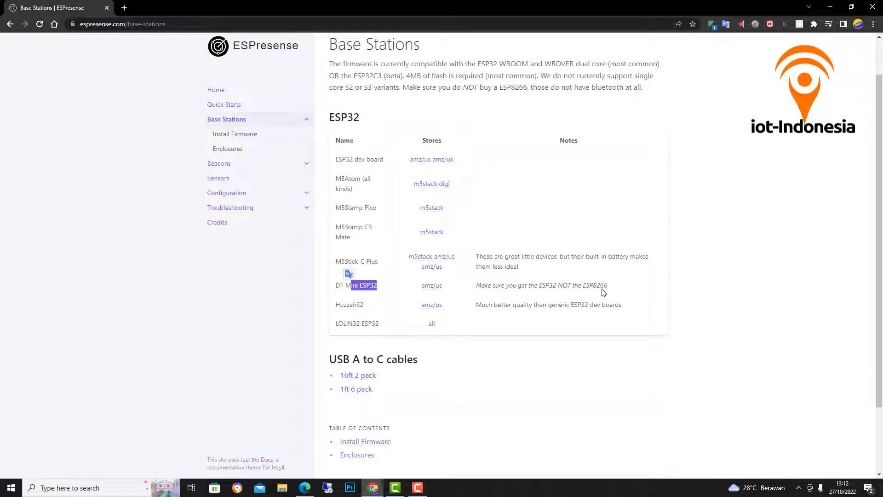
{"action": "left_click", "coordinate": [385, 293]}
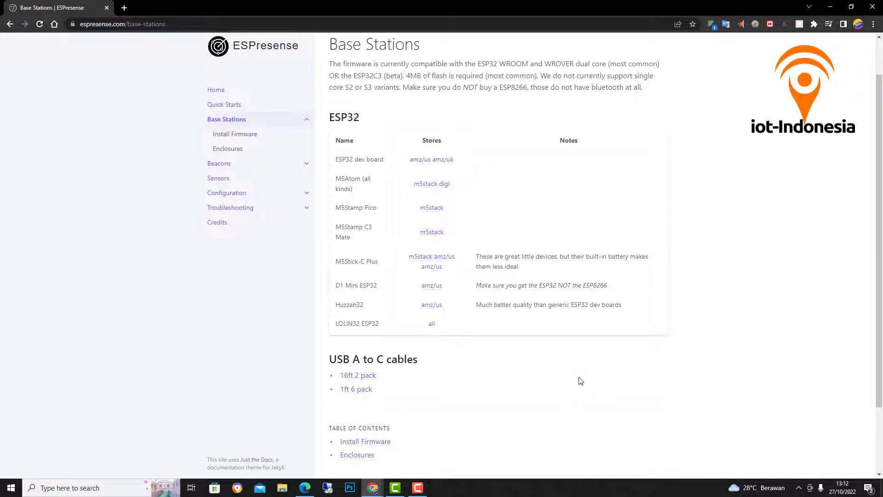
{"action": "scroll", "coordinate": [572, 359], "scroll_direction": "up", "scroll_amount": 1}
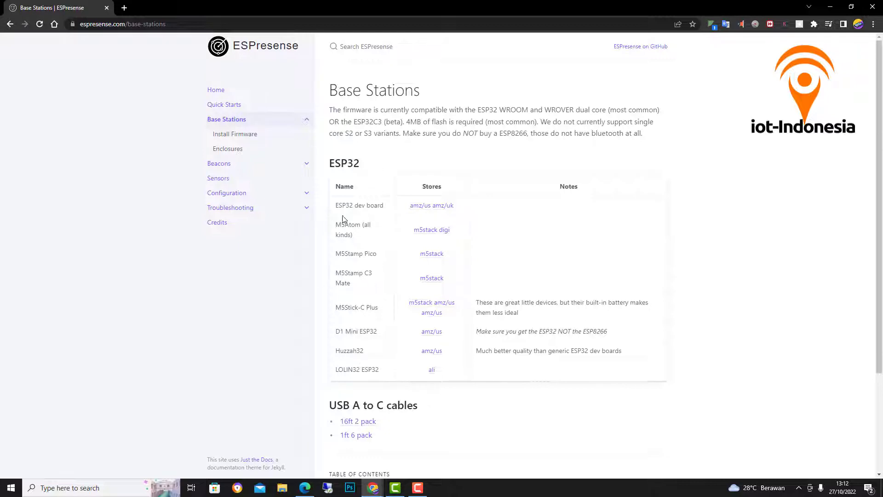
{"action": "left_click_drag", "start_coordinate": [336, 207], "coordinate": [386, 212]}
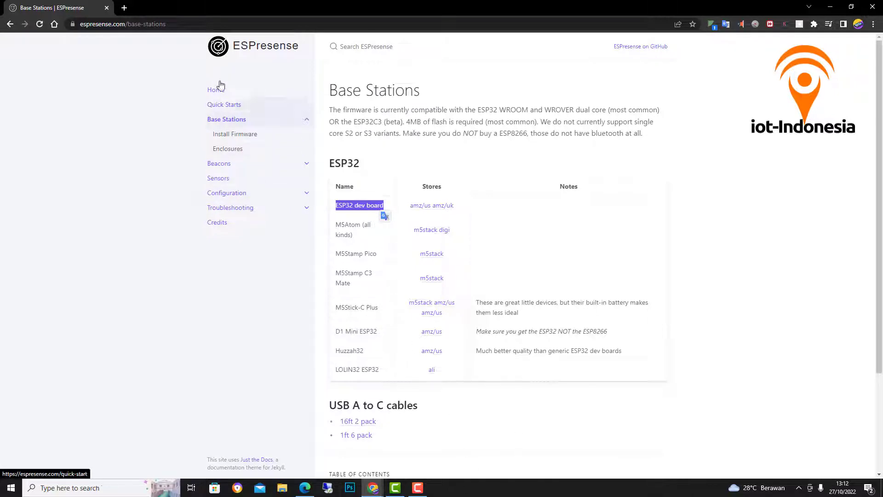
Go back to the home page, open Beacons/Phones/Watches and examine the known working devices, highlighting Xiaomi Mi Band
{"action": "left_click", "coordinate": [10, 24]}
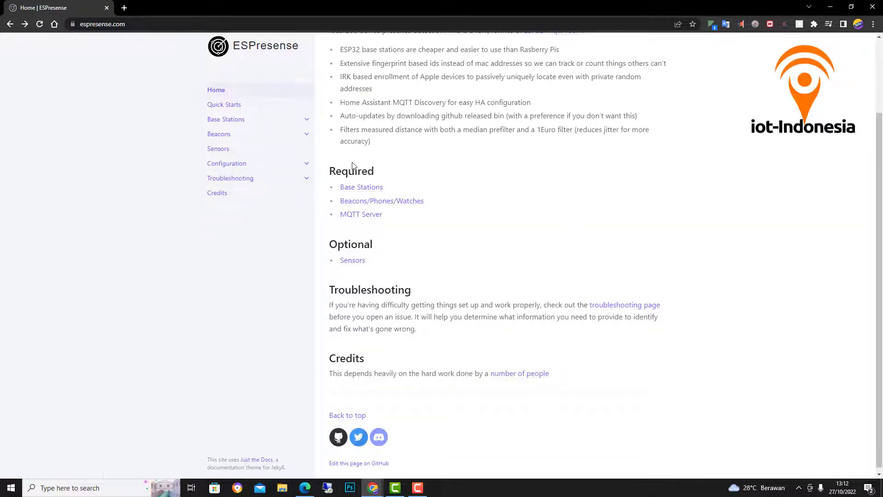
{"action": "left_click", "coordinate": [361, 201]}
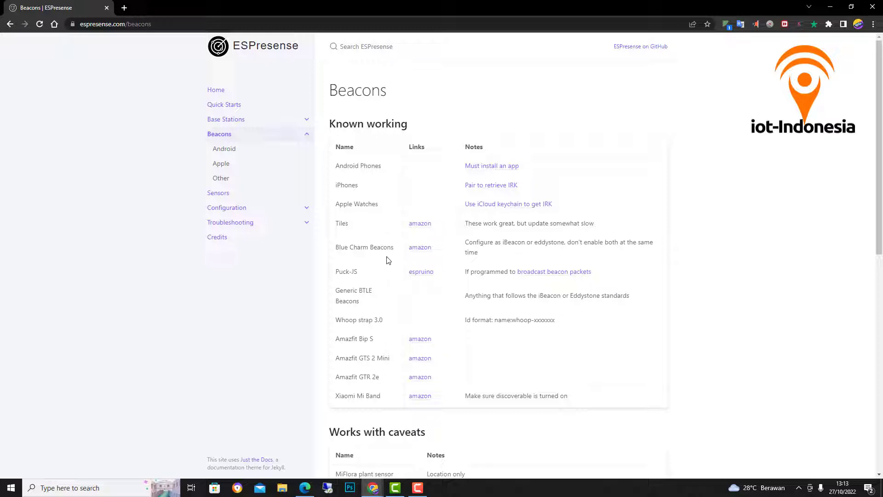
{"action": "scroll", "coordinate": [355, 332], "scroll_direction": "down", "scroll_amount": 1}
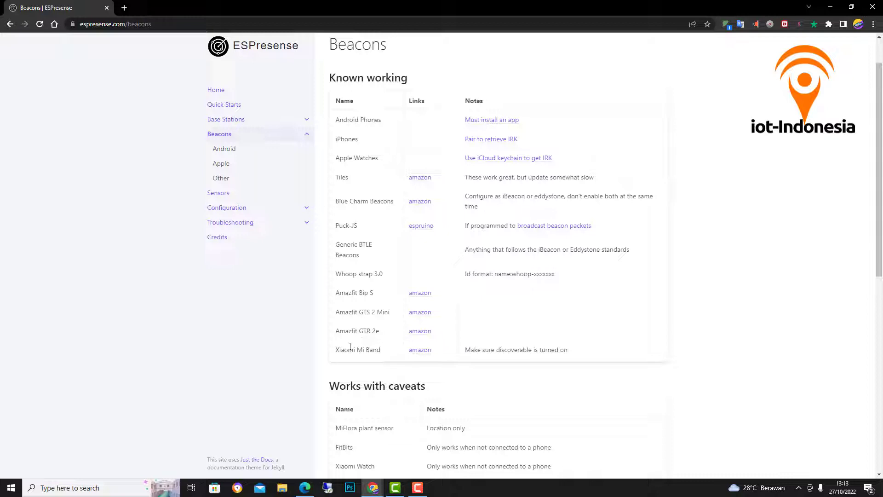
{"action": "left_click_drag", "start_coordinate": [336, 350], "coordinate": [389, 352]}
{"action": "left_click", "coordinate": [397, 353]}
{"action": "left_click_drag", "start_coordinate": [383, 351], "coordinate": [335, 353]}
{"action": "left_click", "coordinate": [633, 359]}
Review the beacons that work with caveats or do not work, and follow the MQTT Server requirement on the home page
{"action": "scroll", "coordinate": [629, 369], "scroll_direction": "down", "scroll_amount": 5}
{"action": "scroll", "coordinate": [629, 369], "scroll_direction": "down", "scroll_amount": 3}
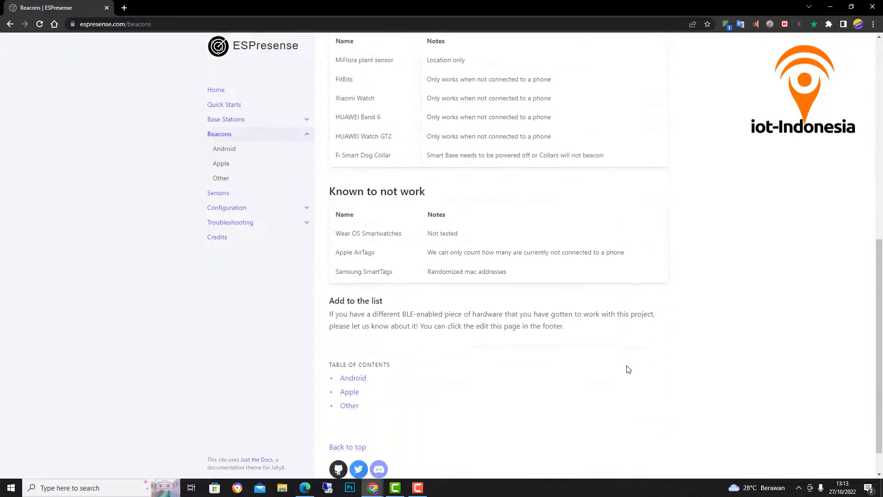
{"action": "scroll", "coordinate": [629, 369], "scroll_direction": "up", "scroll_amount": 5}
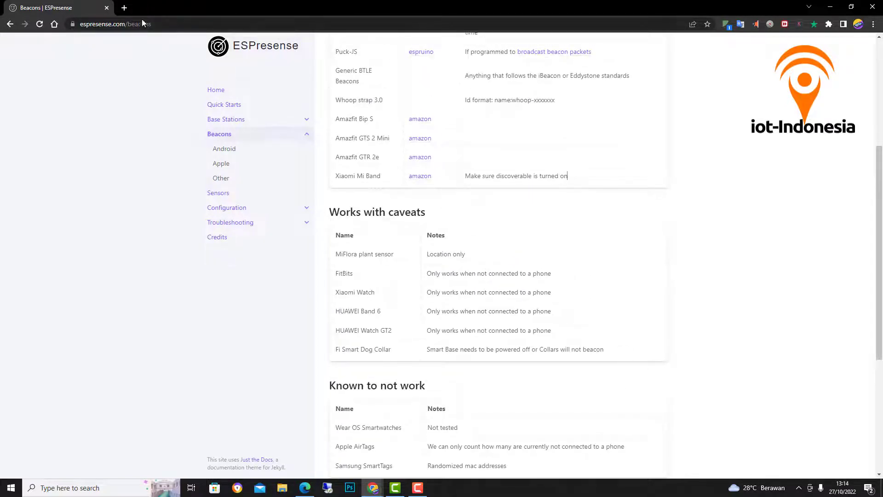
{"action": "scroll", "coordinate": [378, 315], "scroll_direction": "up", "scroll_amount": 1}
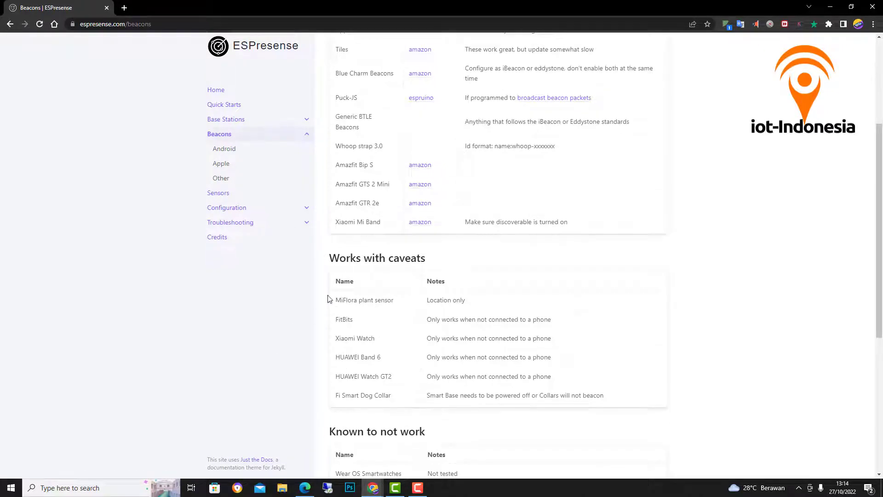
{"action": "key", "text": "alt+Left"}
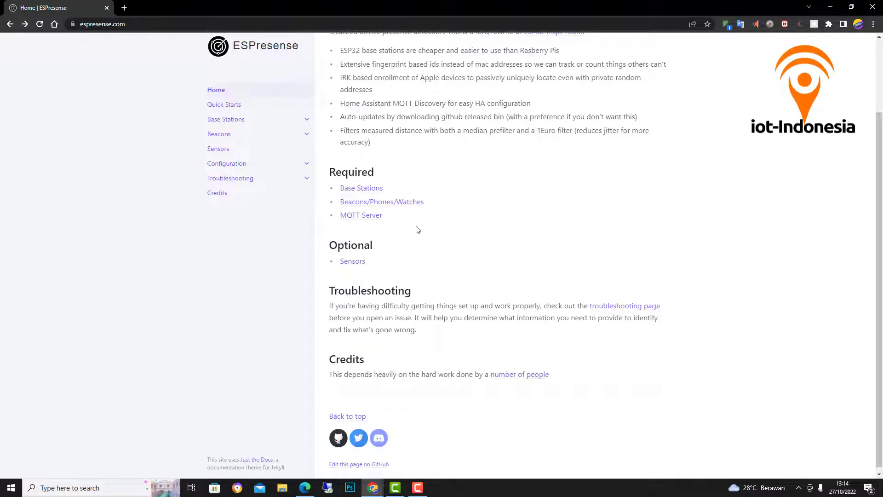
{"action": "left_click", "coordinate": [369, 217]}
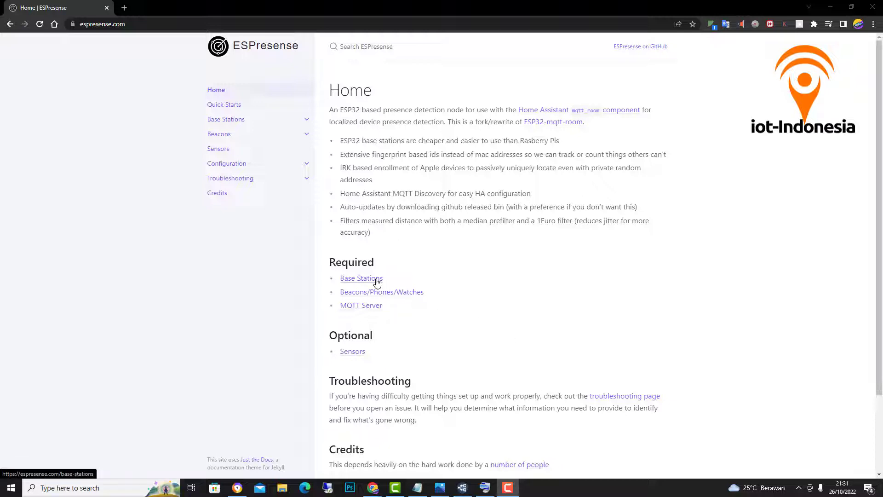
Open the Install Firmware page under Base Stations and connect the installer to CP2102 USB to UART Bridge Controller (COM8)
{"action": "left_click", "coordinate": [307, 121]}
{"action": "left_click", "coordinate": [237, 134]}
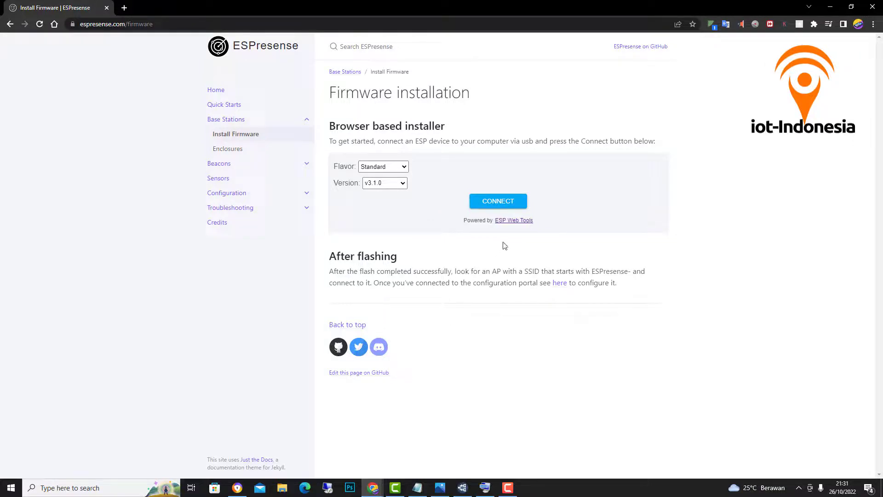
{"action": "left_click", "coordinate": [510, 203]}
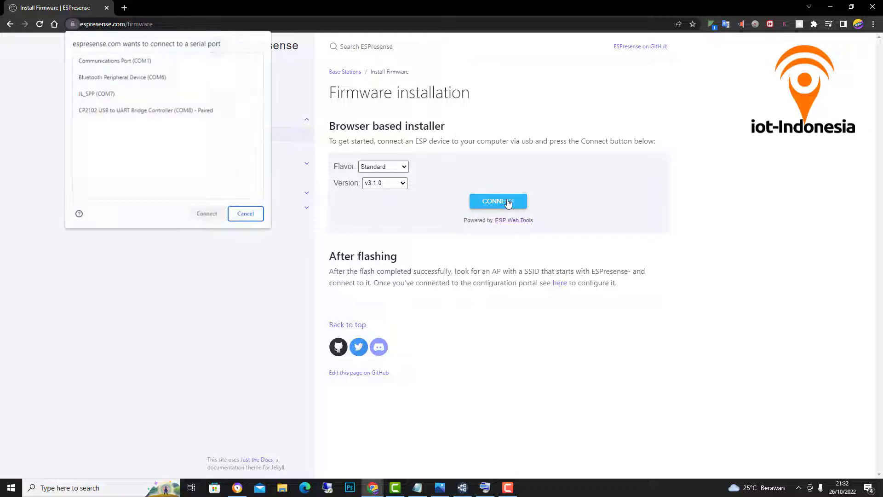
{"action": "left_click", "coordinate": [154, 112]}
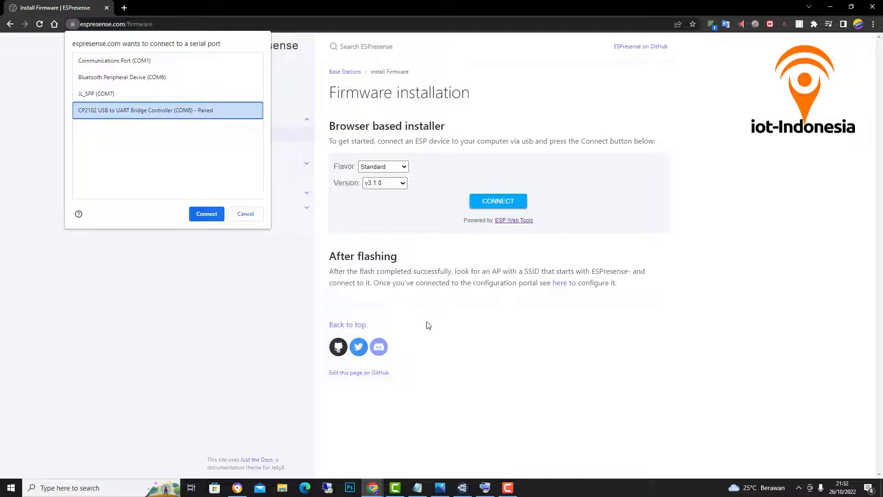
{"action": "left_click", "coordinate": [206, 214]}
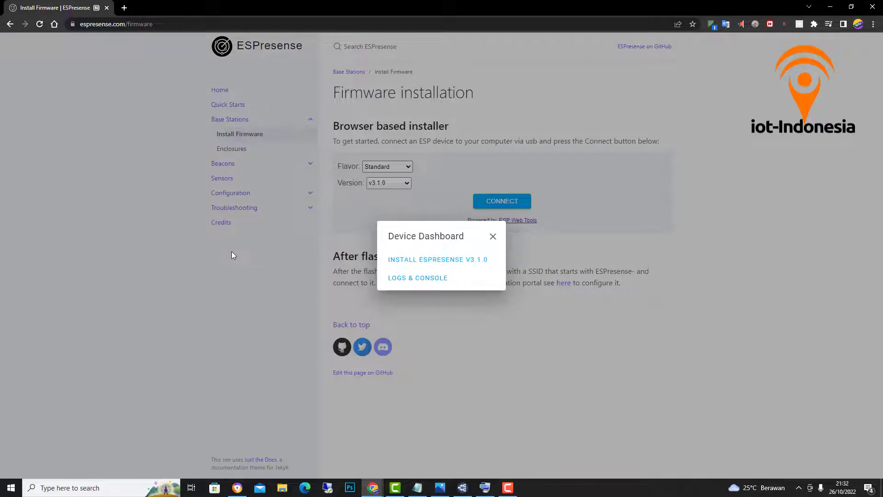
Install ESPresense v3.1.0 on the connected board with the device erased first, and continue past the finished installation
{"action": "left_click", "coordinate": [445, 261]}
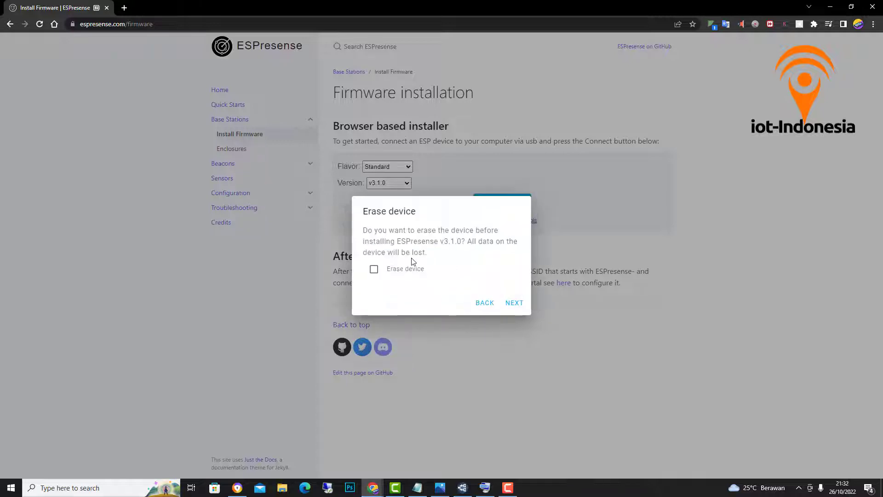
{"action": "left_click", "coordinate": [375, 270]}
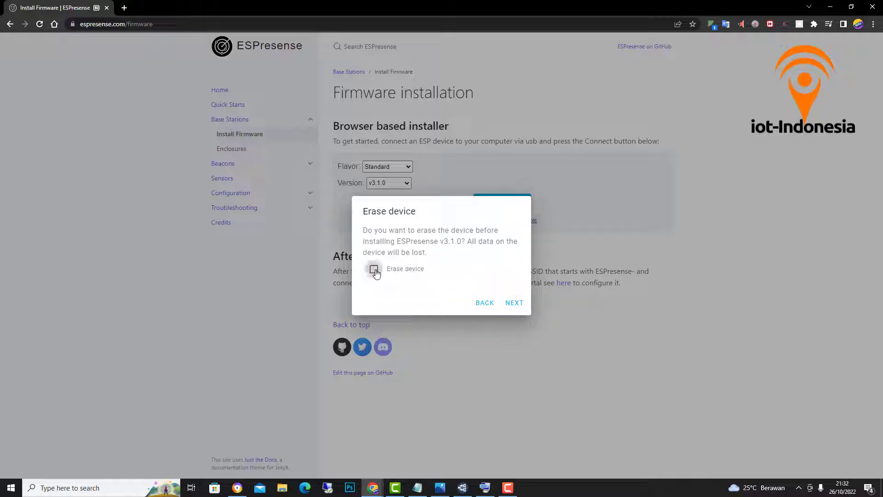
{"action": "left_click", "coordinate": [515, 303]}
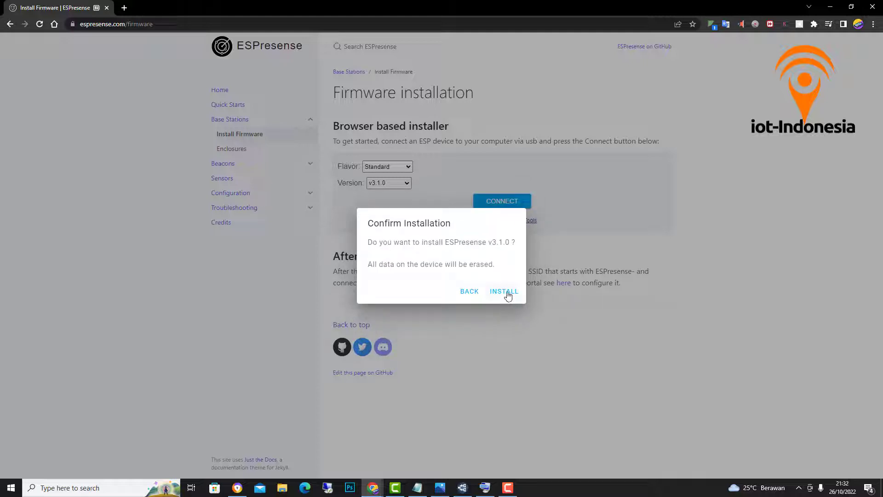
{"action": "left_click", "coordinate": [508, 295]}
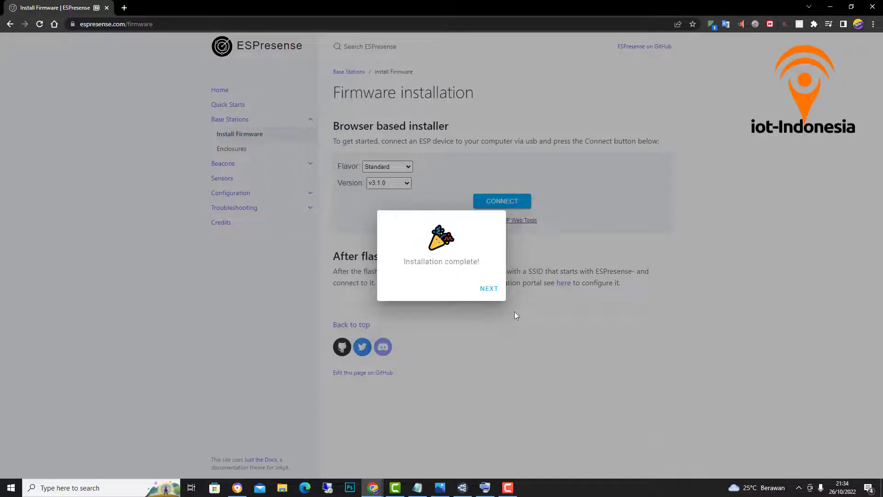
{"action": "left_click", "coordinate": [488, 290]}
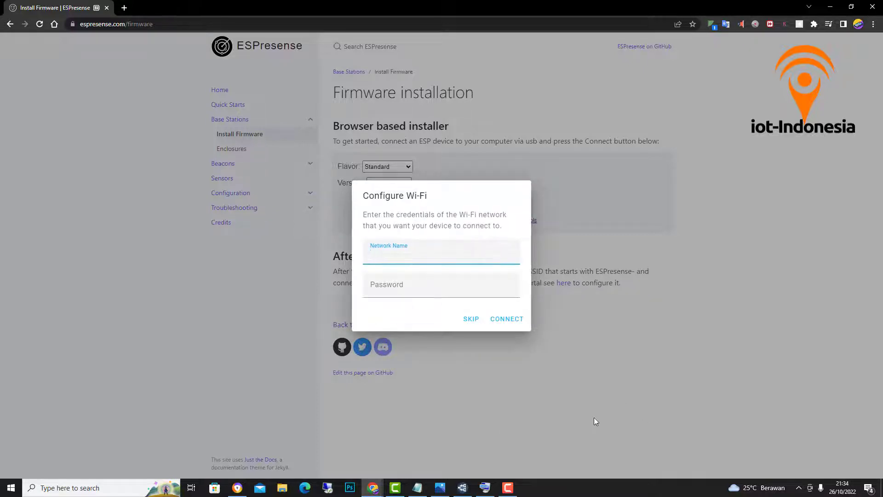
Open the computer's list of available Wi-Fi networks and choose the espresense-304530 access point
{"action": "left_click", "coordinate": [799, 488]}
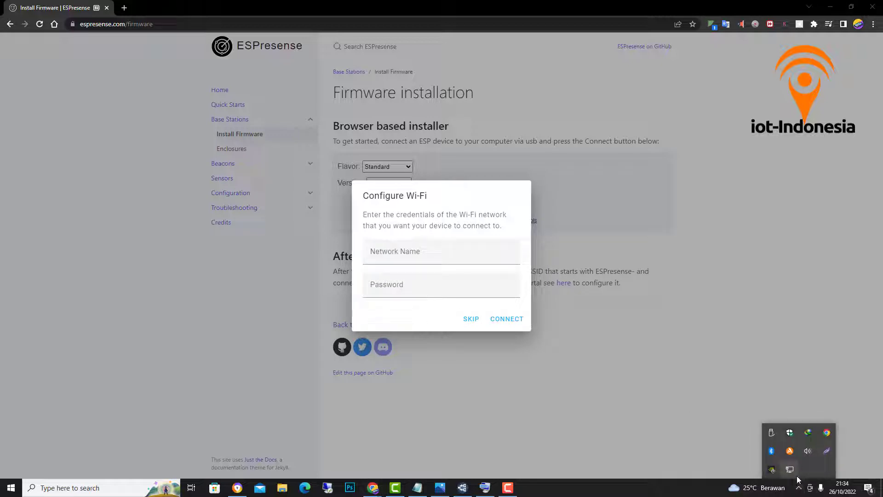
{"action": "left_click", "coordinate": [790, 470]}
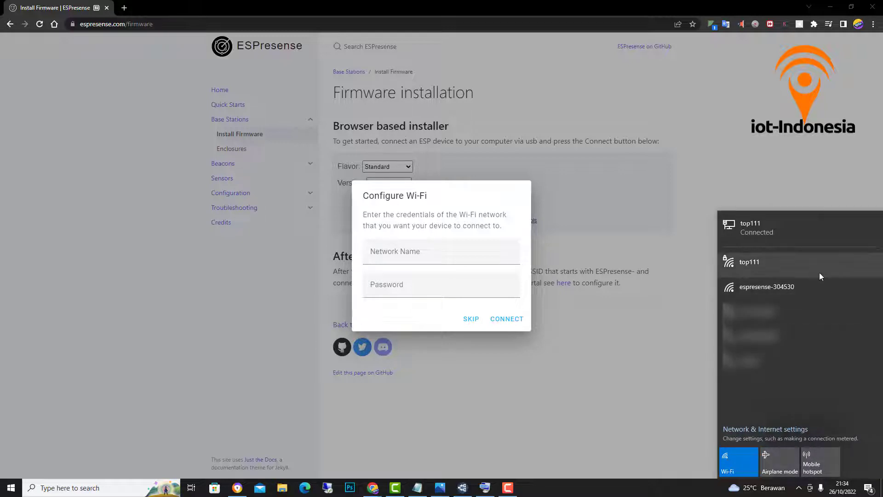
{"action": "left_click", "coordinate": [789, 288]}
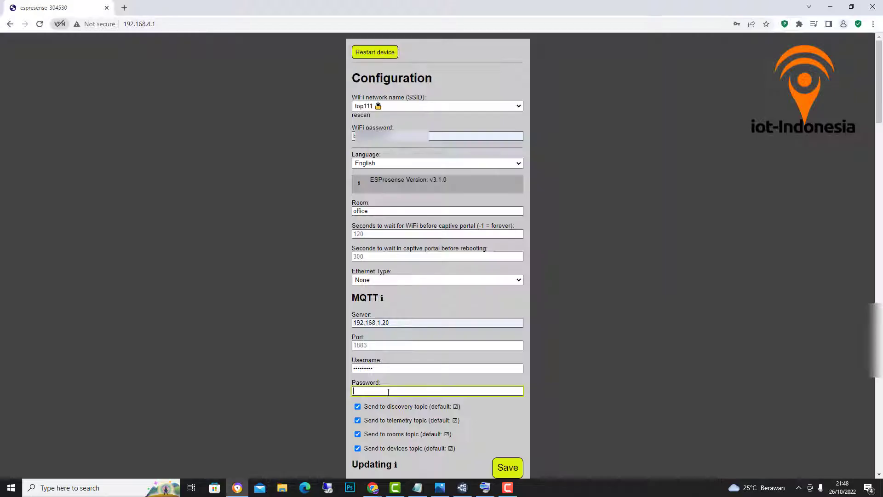
Paste the MQTT password into the device's configuration page at 192.168.4.1
{"action": "key", "text": "ctrl+v"}
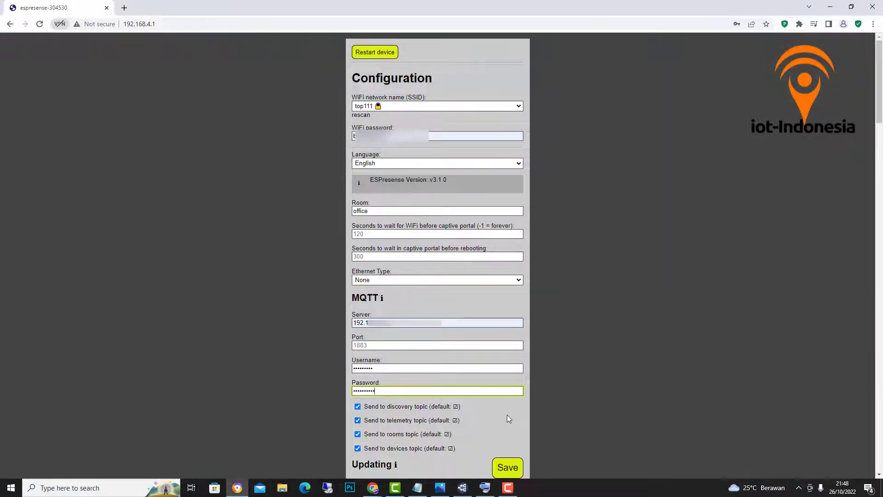
{"action": "left_click", "coordinate": [512, 426]}
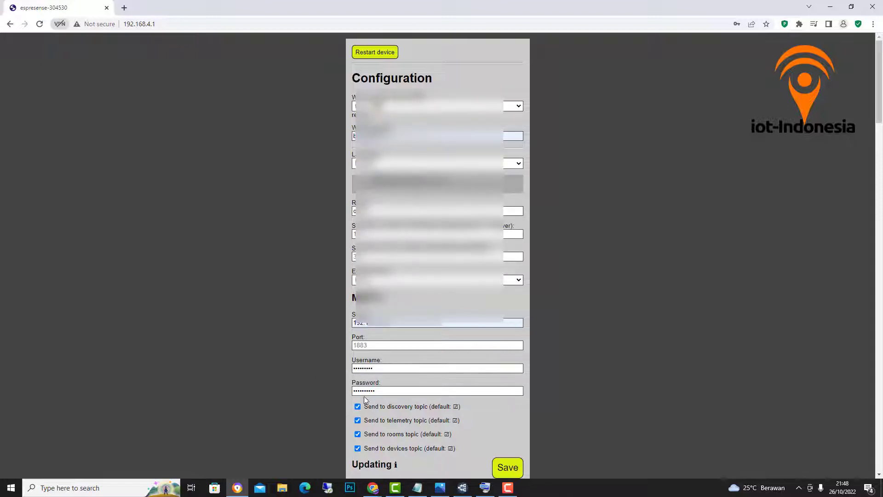
Save the ESPresense configuration at the end of the settings page and restart the device
{"action": "scroll", "coordinate": [411, 427], "scroll_direction": "down", "scroll_amount": 3}
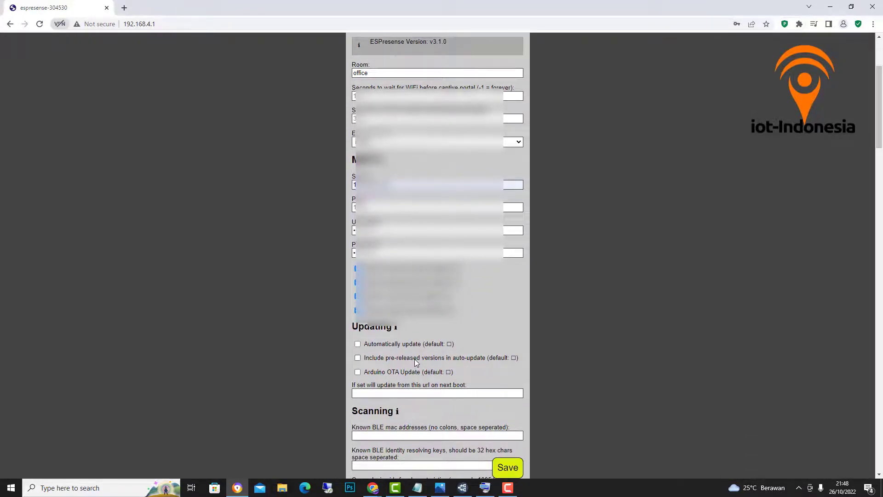
{"action": "scroll", "coordinate": [415, 359], "scroll_direction": "down", "scroll_amount": 1}
{"action": "scroll", "coordinate": [415, 362], "scroll_direction": "down", "scroll_amount": 1}
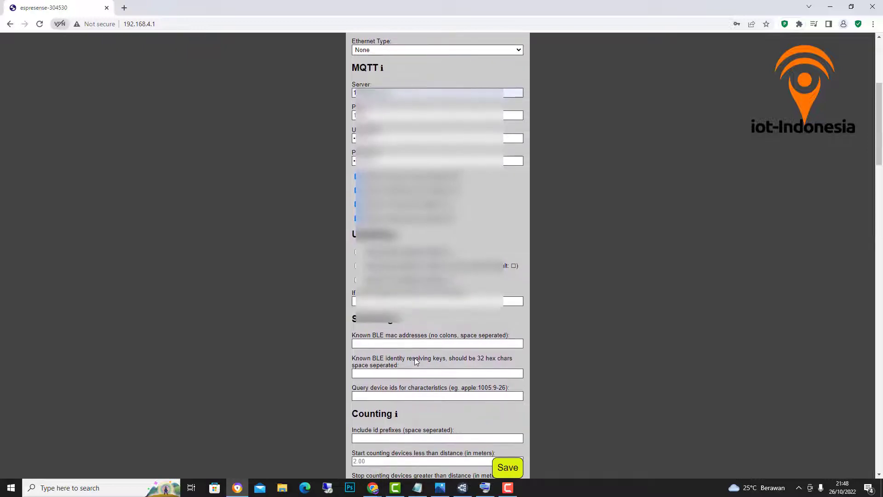
{"action": "scroll", "coordinate": [415, 362], "scroll_direction": "down", "scroll_amount": 6}
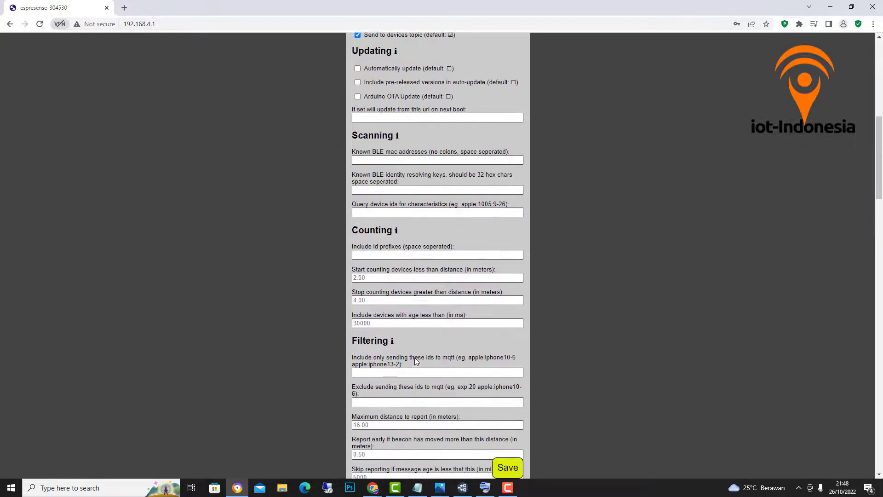
{"action": "scroll", "coordinate": [415, 362], "scroll_direction": "down", "scroll_amount": 6}
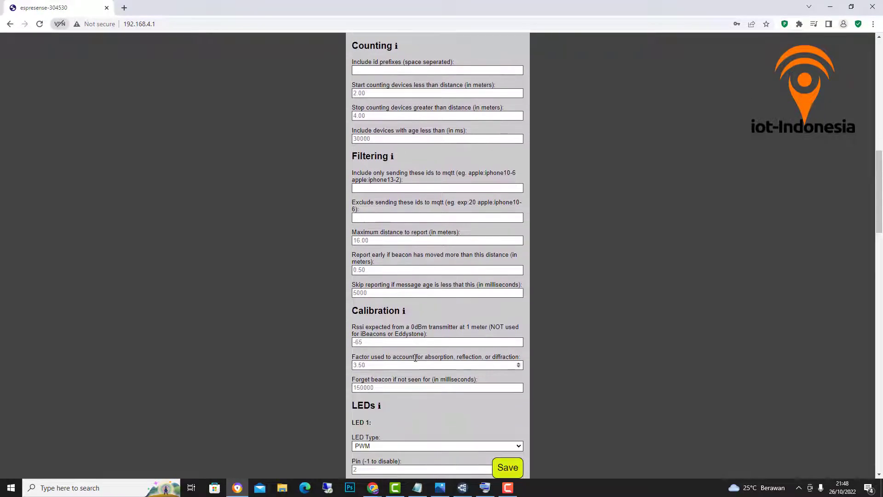
{"action": "scroll", "coordinate": [415, 362], "scroll_direction": "down", "scroll_amount": 8}
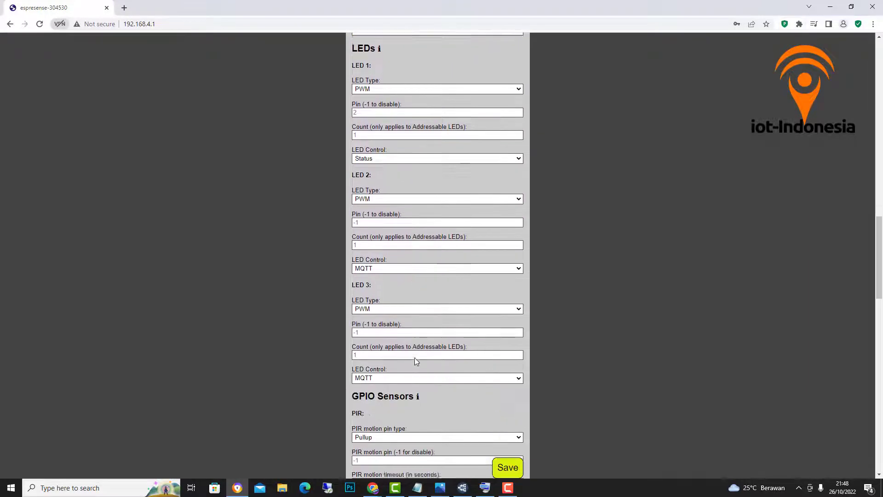
{"action": "scroll", "coordinate": [415, 361], "scroll_direction": "down", "scroll_amount": 8}
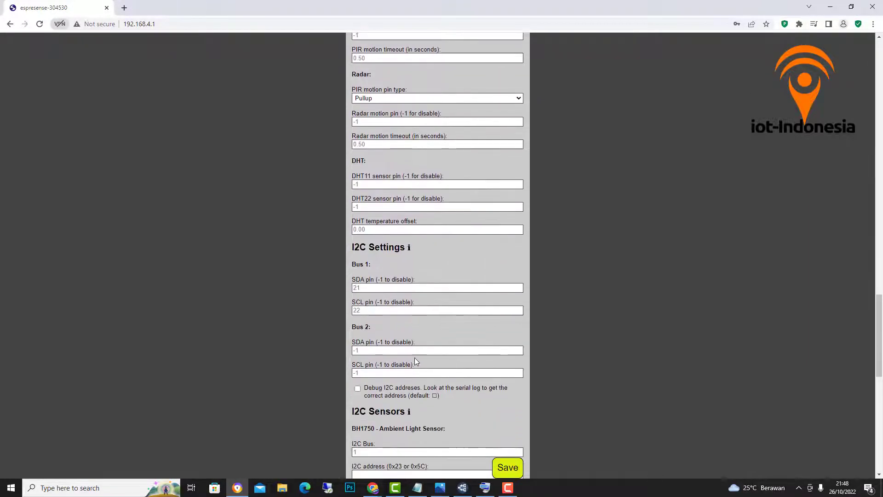
{"action": "scroll", "coordinate": [415, 362], "scroll_direction": "down", "scroll_amount": 4}
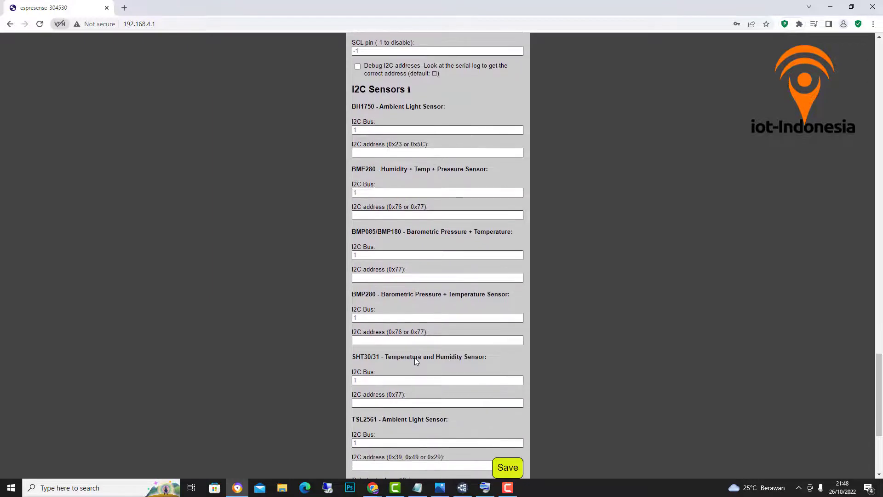
{"action": "scroll", "coordinate": [472, 400], "scroll_direction": "down", "scroll_amount": 4}
{"action": "scroll", "coordinate": [476, 413], "scroll_direction": "down", "scroll_amount": 1}
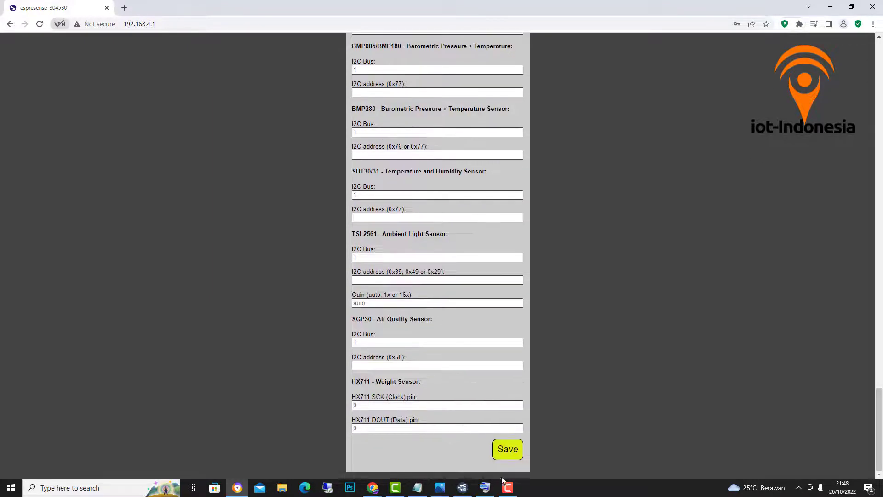
{"action": "left_click", "coordinate": [507, 452]}
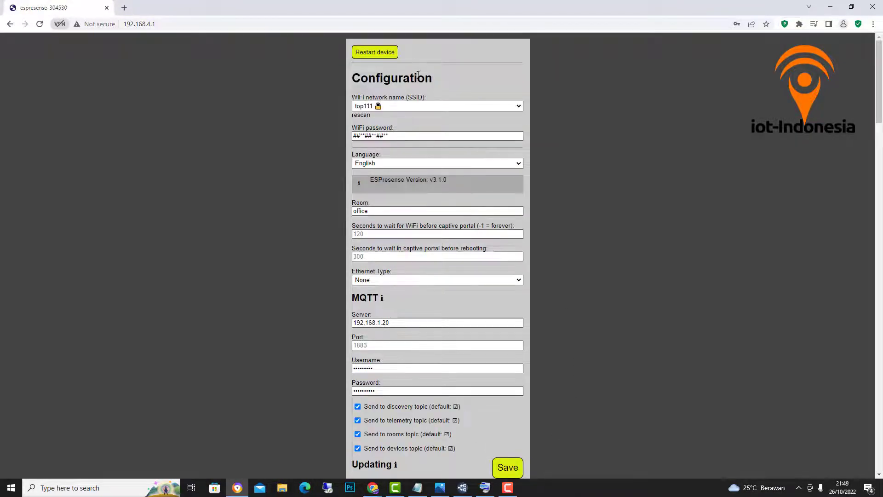
{"action": "left_click", "coordinate": [380, 53]}
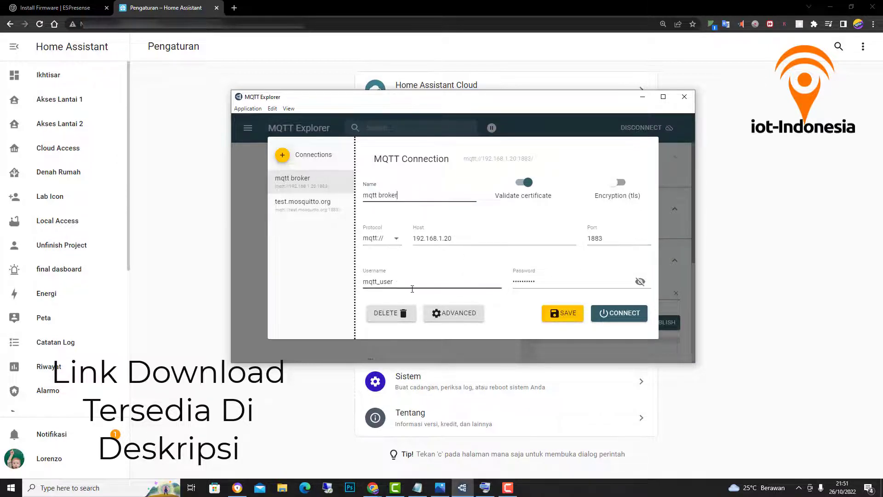
Switch to MQTT Explorer, connect to the saved mqtt broker, and expand the espresense topic down to the office room
{"action": "left_click", "coordinate": [629, 320]}
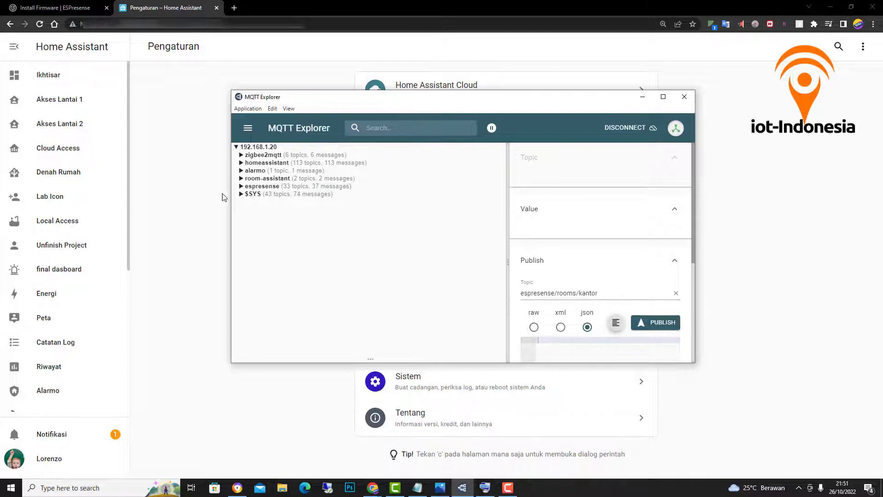
{"action": "left_click", "coordinate": [240, 188]}
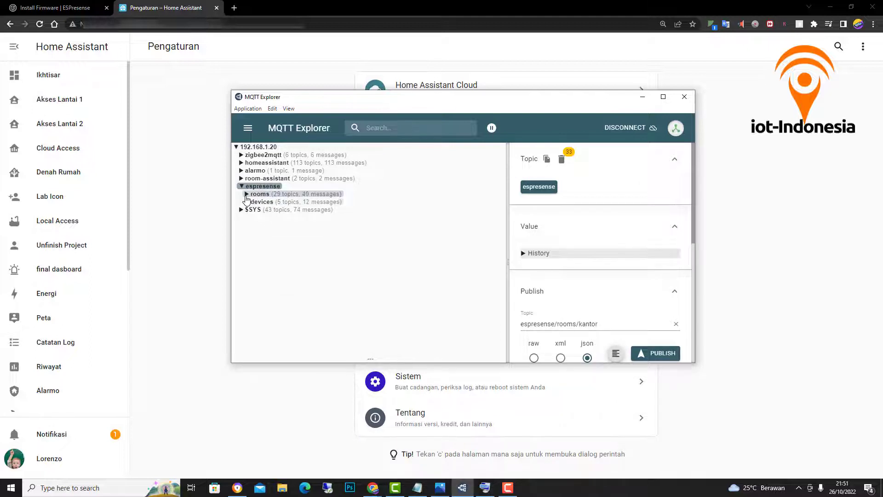
{"action": "left_click", "coordinate": [257, 195]}
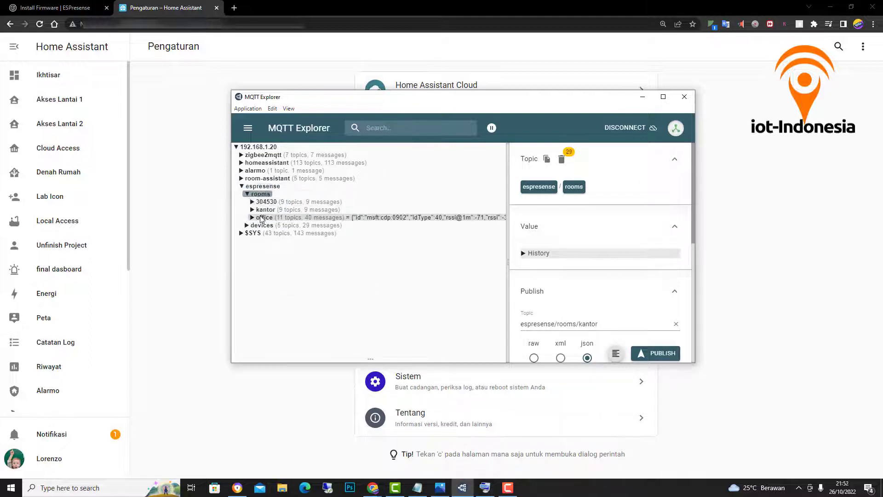
{"action": "left_click", "coordinate": [253, 219]}
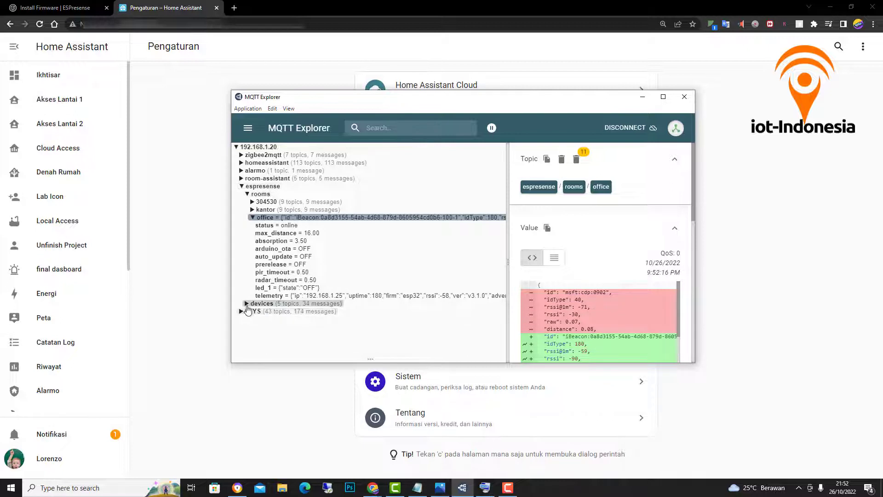
Expand the espresense devices topic and its iBeacon entry, and select the iBeacon's identifier
{"action": "left_click", "coordinate": [262, 304]}
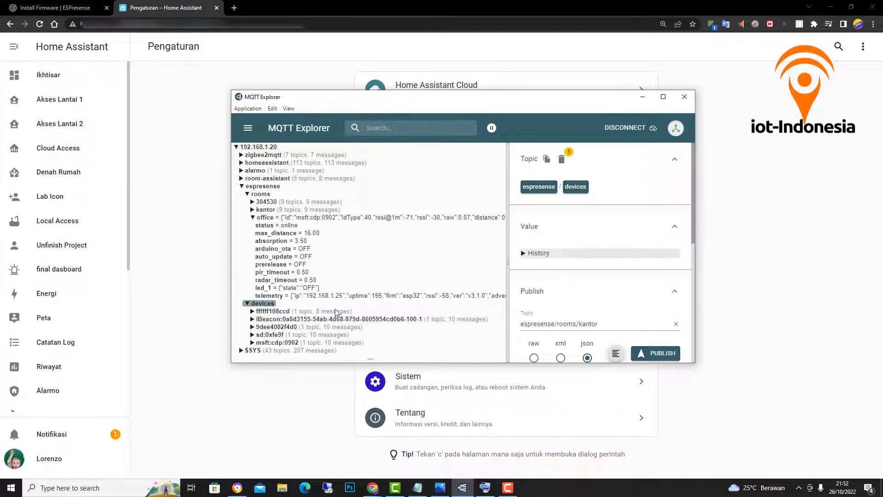
{"action": "left_click", "coordinate": [421, 321]}
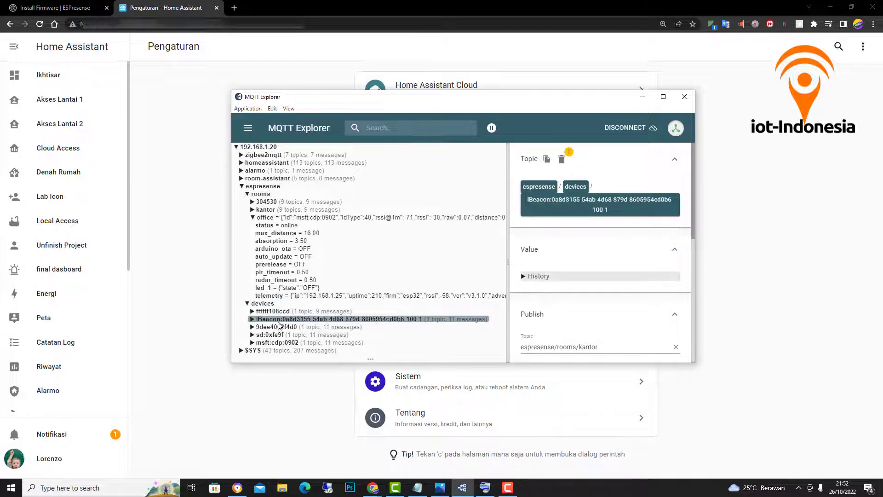
{"action": "left_click", "coordinate": [256, 319]}
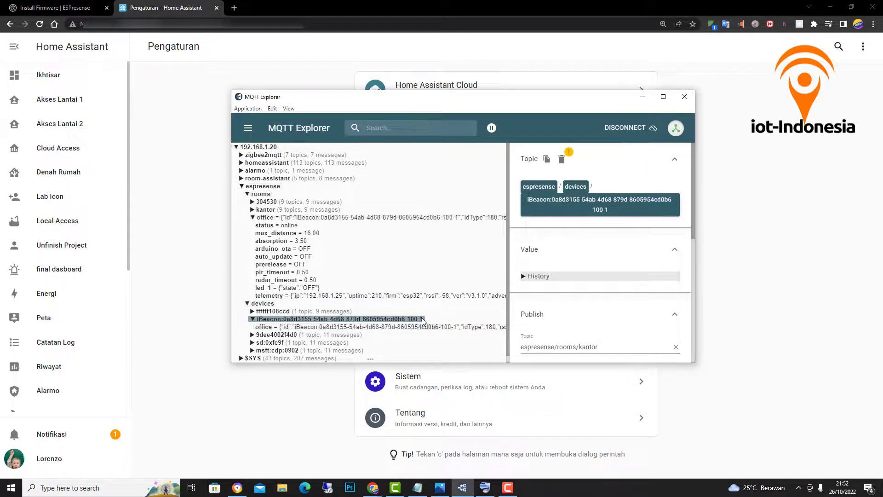
{"action": "left_click_drag", "start_coordinate": [424, 322], "coordinate": [253, 319]}
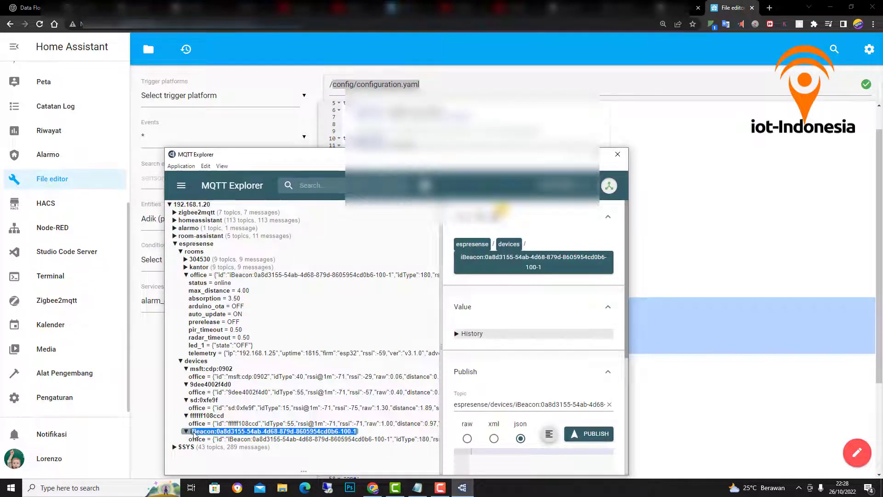
Collapse the iBeacon topic, return to configuration.yaml in Home Assistant, and examine the mqtt_room sensor's device_id, name and state_topic values
{"action": "left_click", "coordinate": [186, 431]}
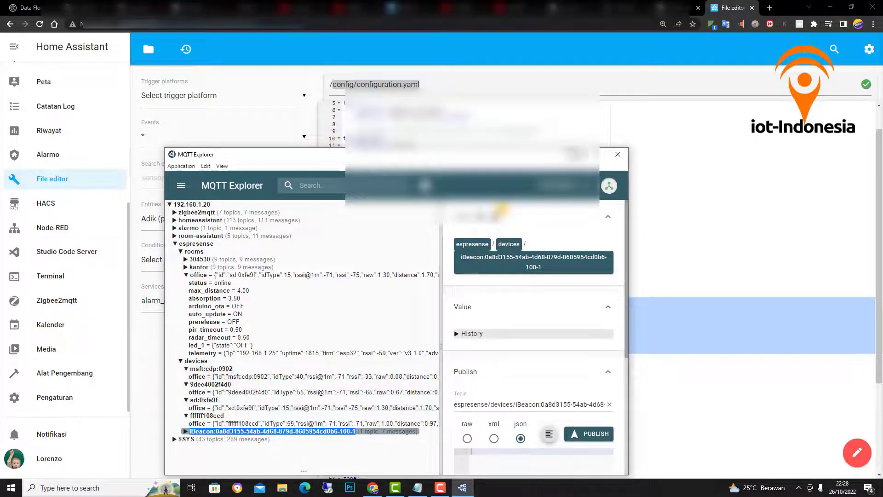
{"action": "left_click", "coordinate": [575, 155]}
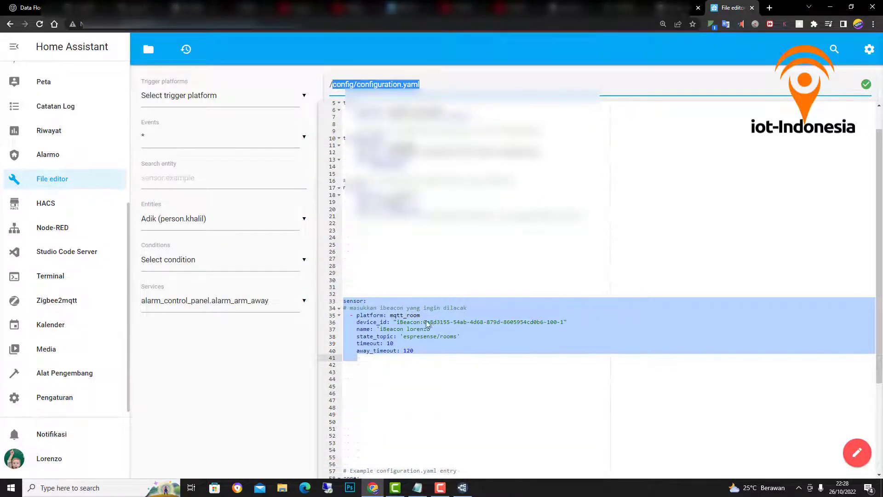
{"action": "left_click_drag", "start_coordinate": [397, 322], "coordinate": [564, 322]}
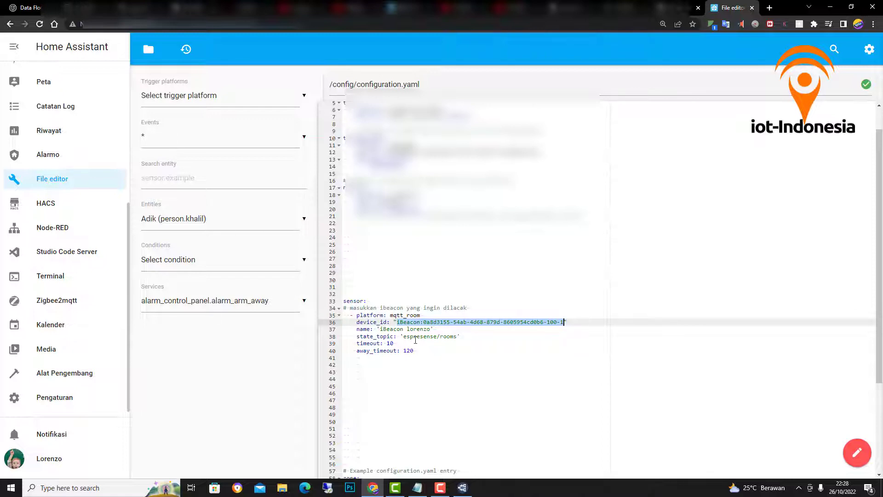
{"action": "left_click_drag", "start_coordinate": [380, 329], "coordinate": [428, 329]}
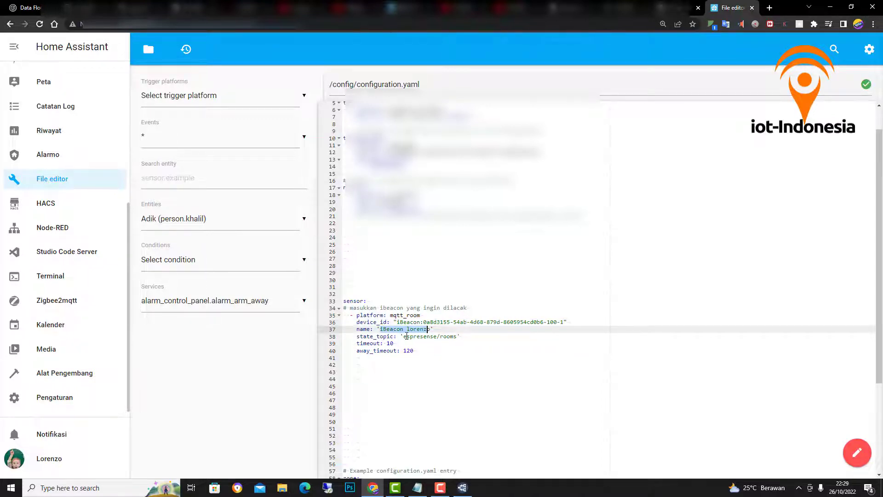
{"action": "left_click_drag", "start_coordinate": [404, 336], "coordinate": [454, 336]}
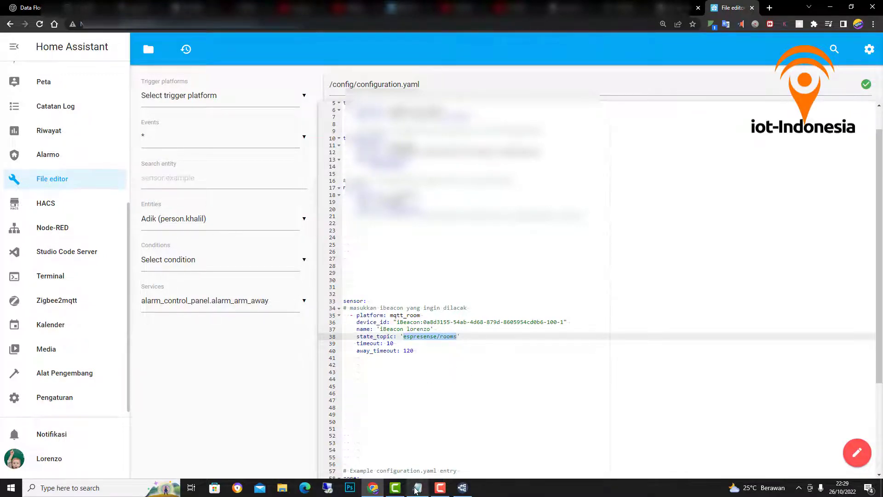
Bring MQTT Explorer back and shrink and move its window so the mqtt_room sensor block stays uncovered
{"action": "left_click", "coordinate": [464, 488]}
{"action": "left_click_drag", "start_coordinate": [435, 154], "coordinate": [562, 101]}
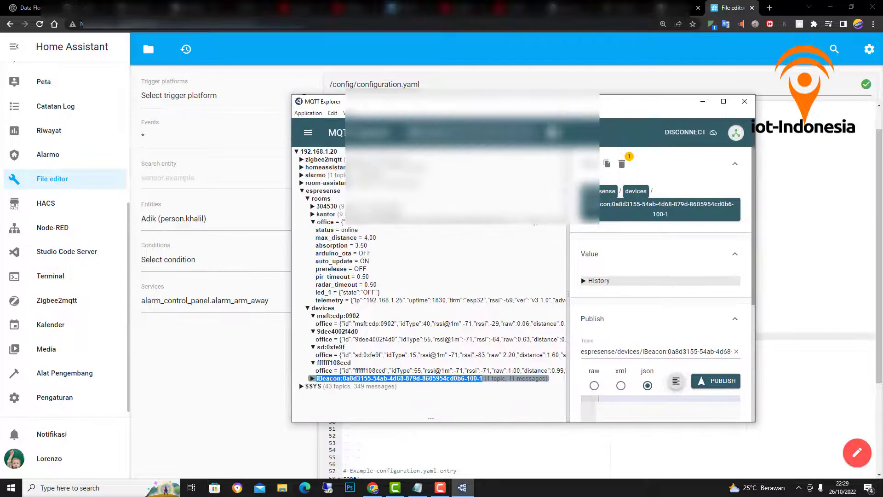
{"action": "left_click", "coordinate": [722, 419]}
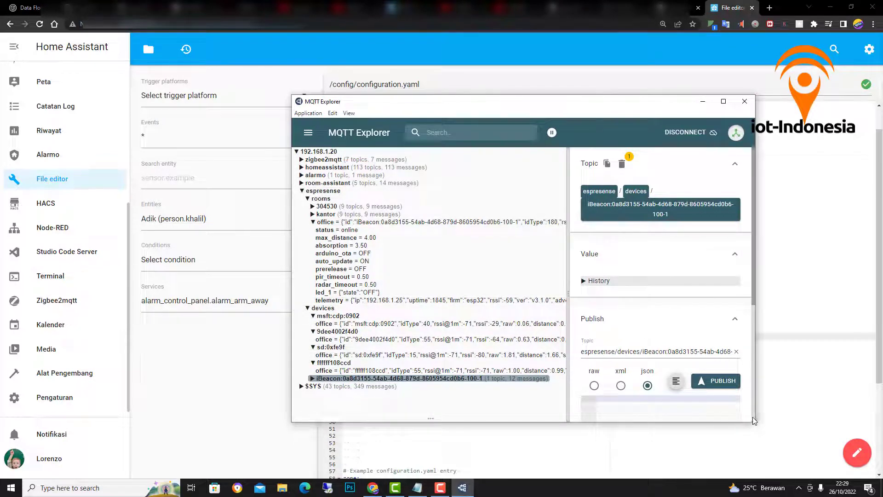
{"action": "left_click_drag", "start_coordinate": [699, 421], "coordinate": [701, 318]}
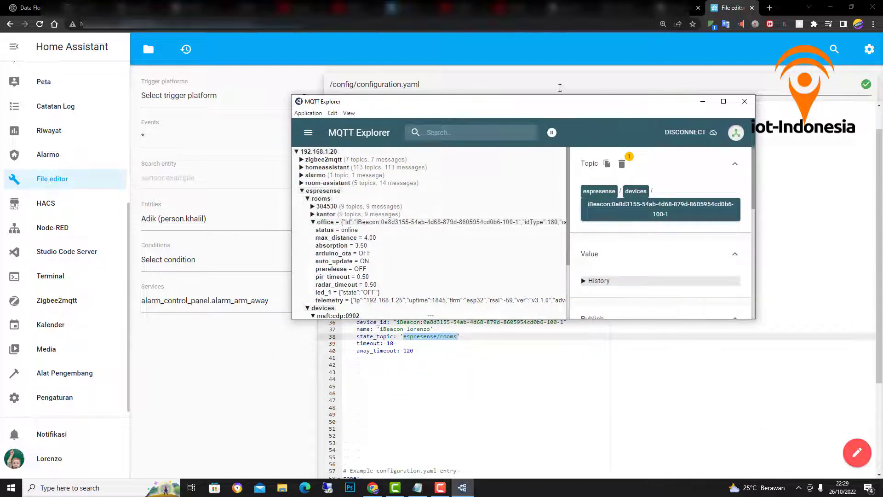
{"action": "left_click_drag", "start_coordinate": [558, 102], "coordinate": [511, 65]}
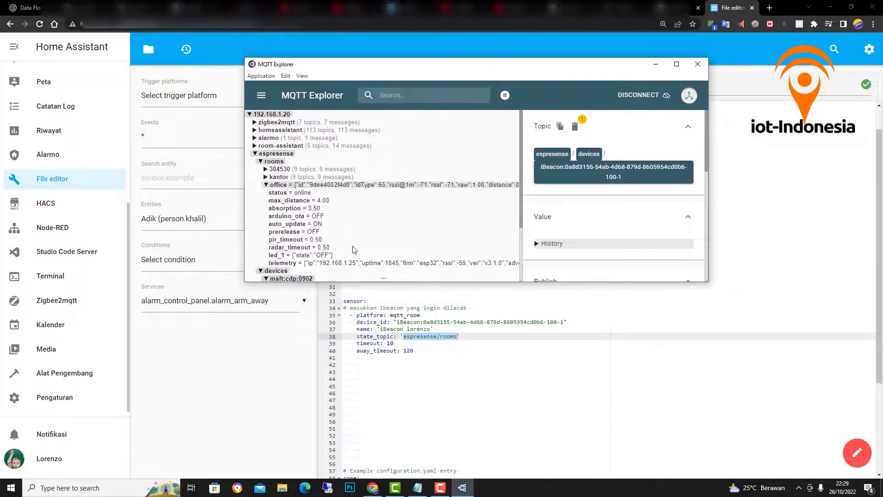
Expand the iBeacon topic under espresense devices and copy its full topic path
{"action": "scroll", "coordinate": [354, 250], "scroll_direction": "down", "scroll_amount": 2}
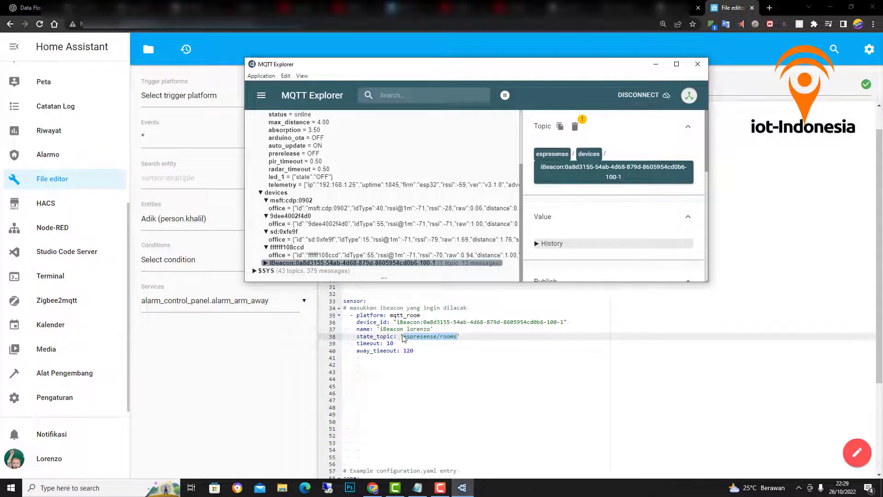
{"action": "left_click", "coordinate": [278, 267]}
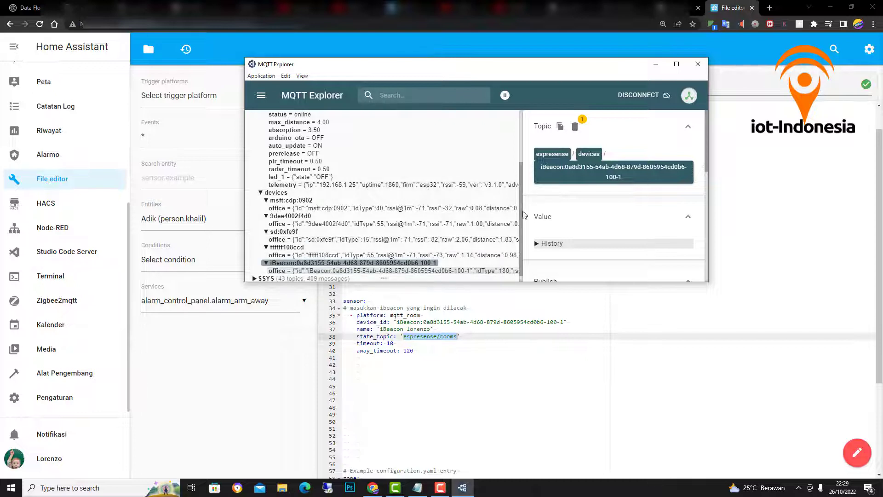
{"action": "left_click", "coordinate": [560, 127]}
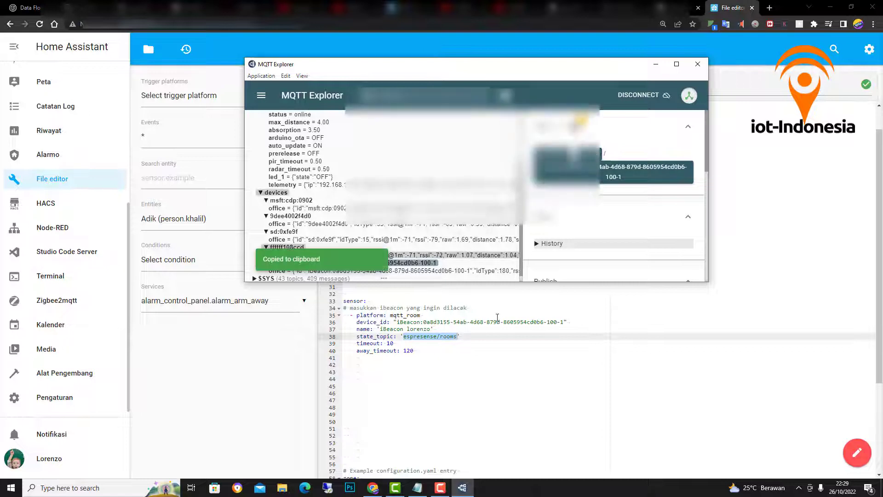
Replace the sensor's state_topic with espresense/devices/iBeacon:0a8d3155-54ab-4d68-879d-8605954cd0b6-100-1 and save configuration.yaml
{"action": "left_click_drag", "start_coordinate": [456, 338], "coordinate": [404, 336]}
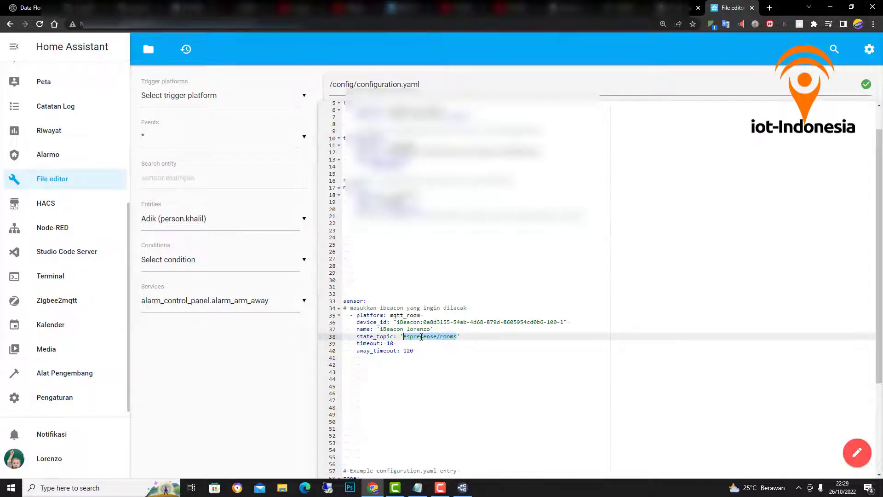
{"action": "right_click", "coordinate": [422, 338]}
{"action": "left_click", "coordinate": [441, 192]}
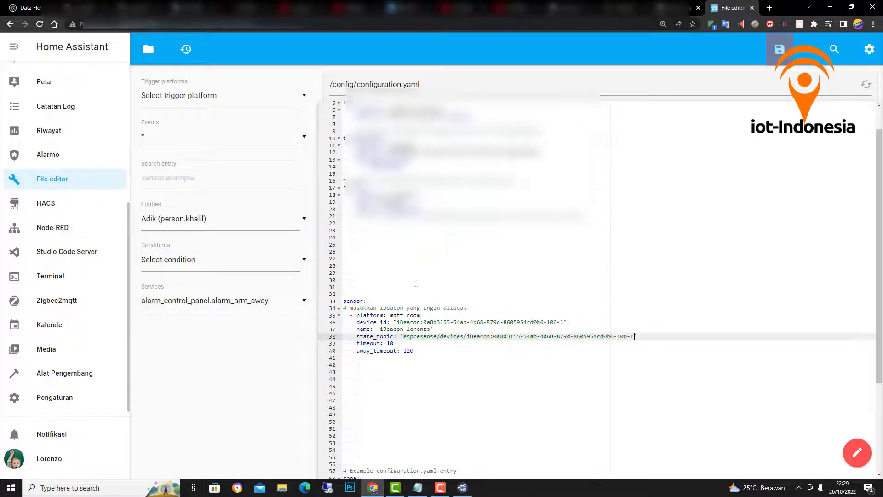
{"action": "left_click", "coordinate": [499, 347]}
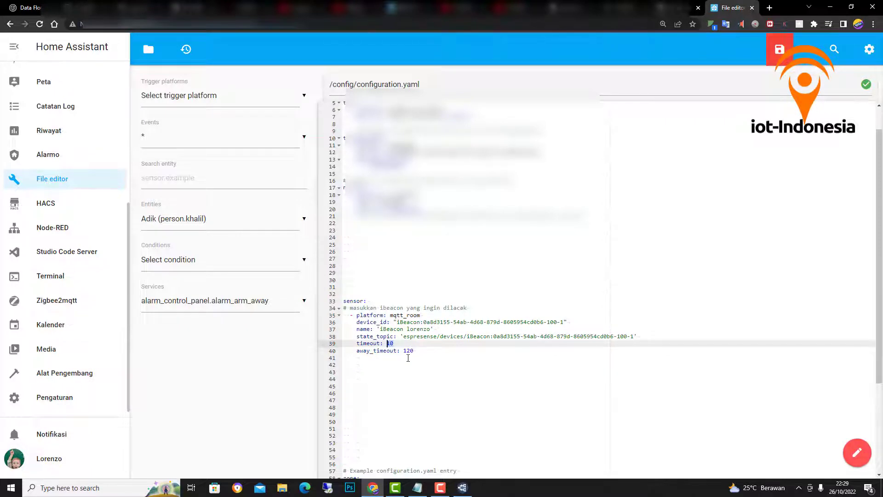
{"action": "left_click_drag", "start_coordinate": [418, 351], "coordinate": [408, 352]}
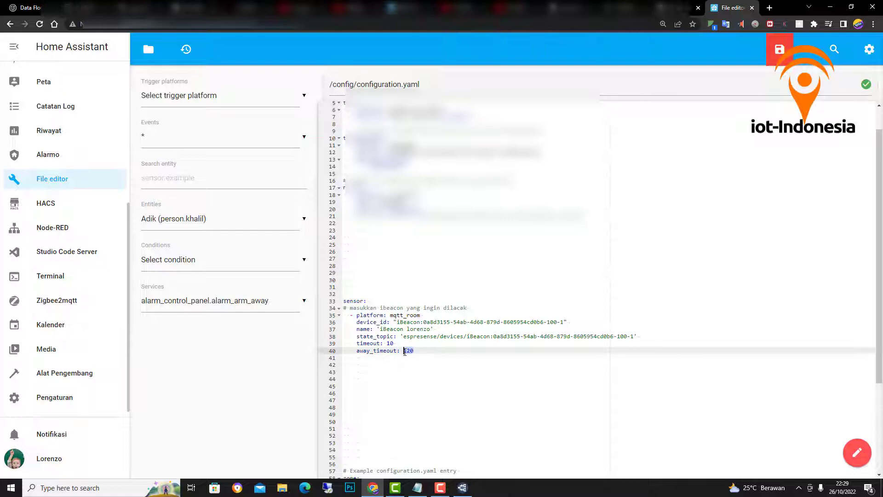
{"action": "left_click", "coordinate": [782, 51]}
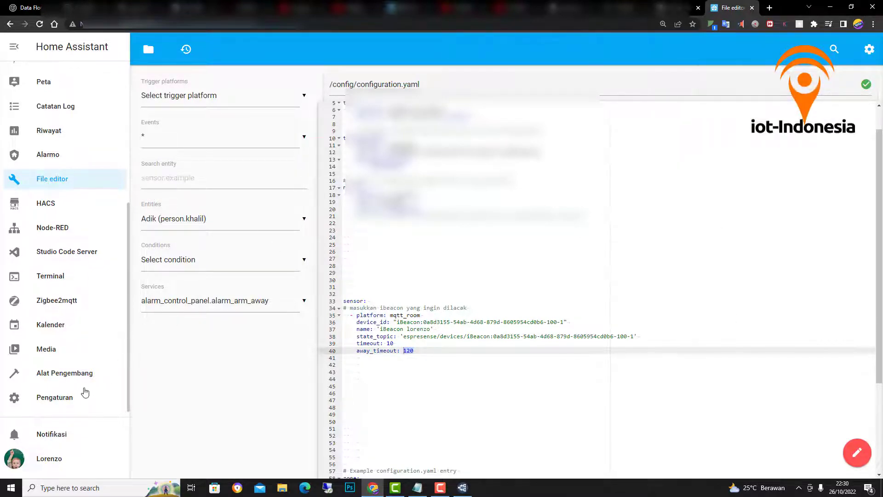
Validate the Home Assistant configuration and restart the server to load the new iBeacon sensor
{"action": "left_click", "coordinate": [58, 379]}
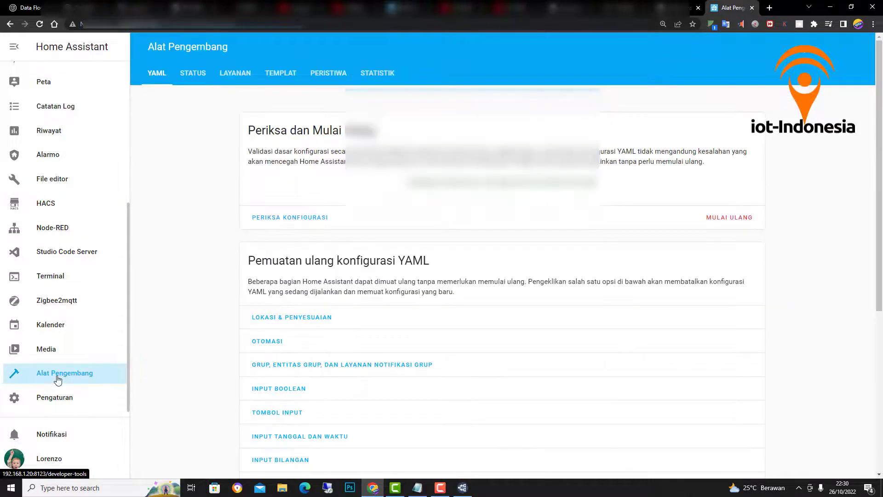
{"action": "left_click", "coordinate": [277, 219]}
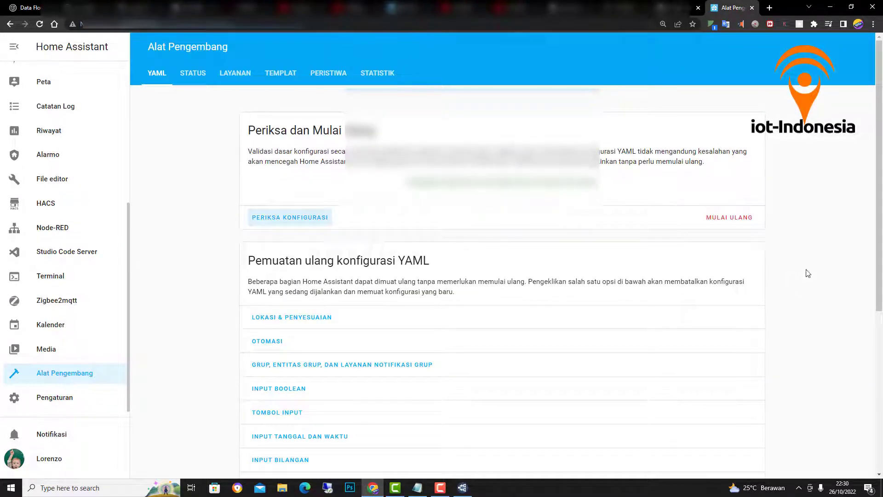
{"action": "left_click", "coordinate": [735, 219]}
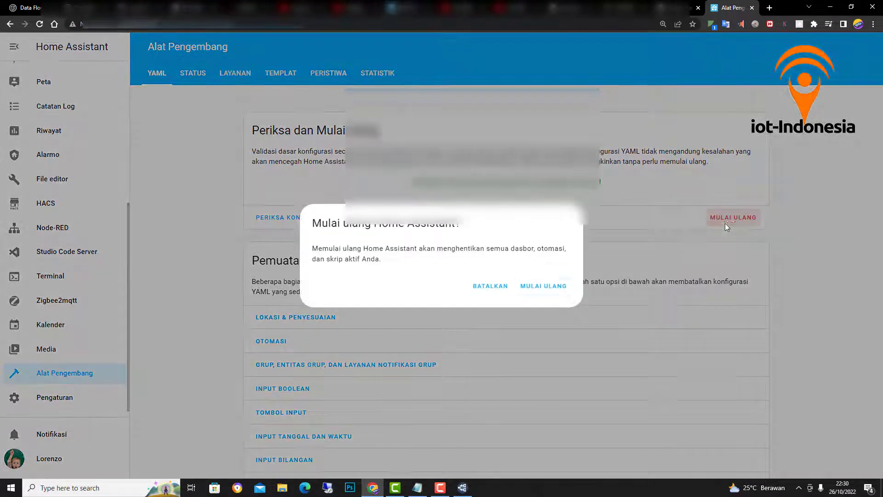
{"action": "left_click", "coordinate": [555, 291]}
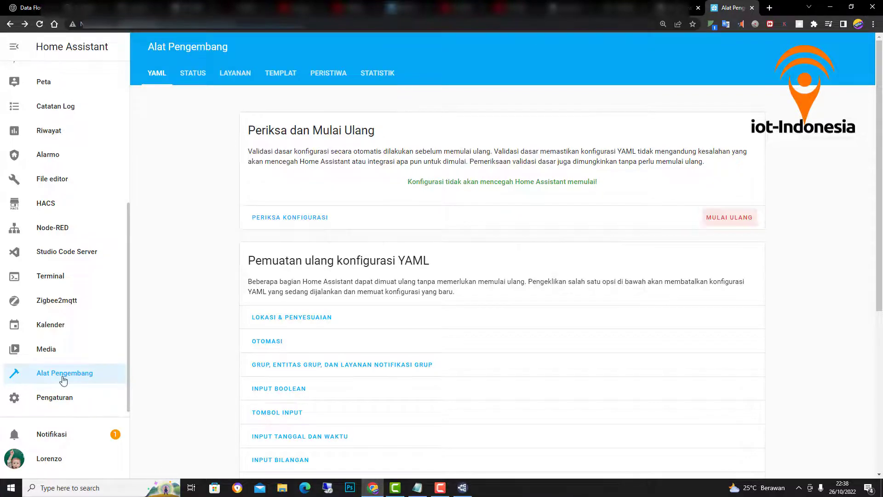
Open the ESPresense office device from the device list of the core-mosquitto MQTT integration
{"action": "left_click", "coordinate": [47, 404]}
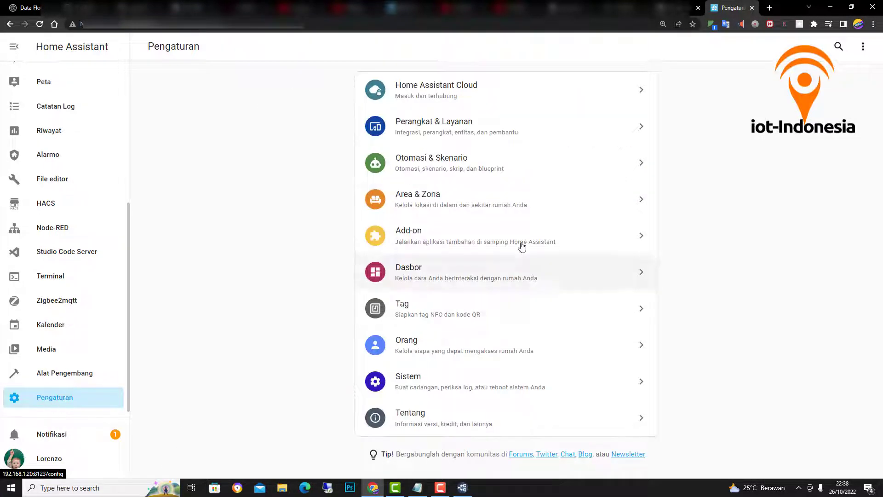
{"action": "left_click", "coordinate": [435, 122]}
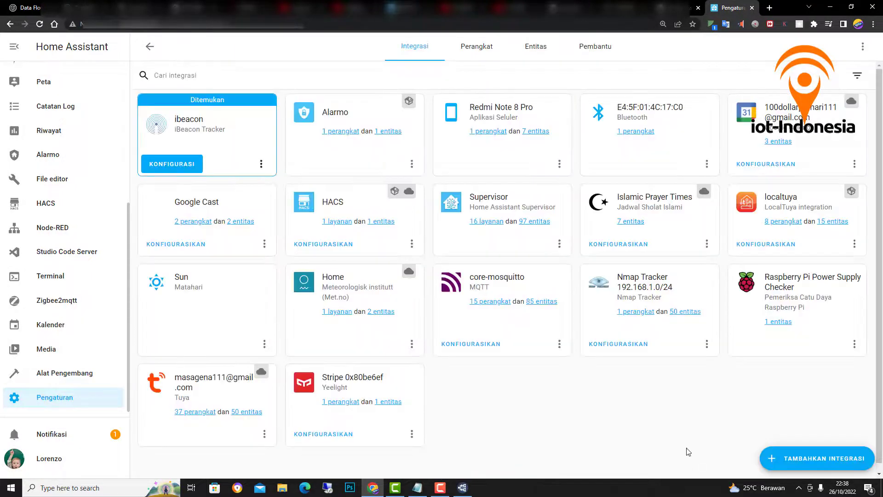
{"action": "left_click", "coordinate": [575, 325]}
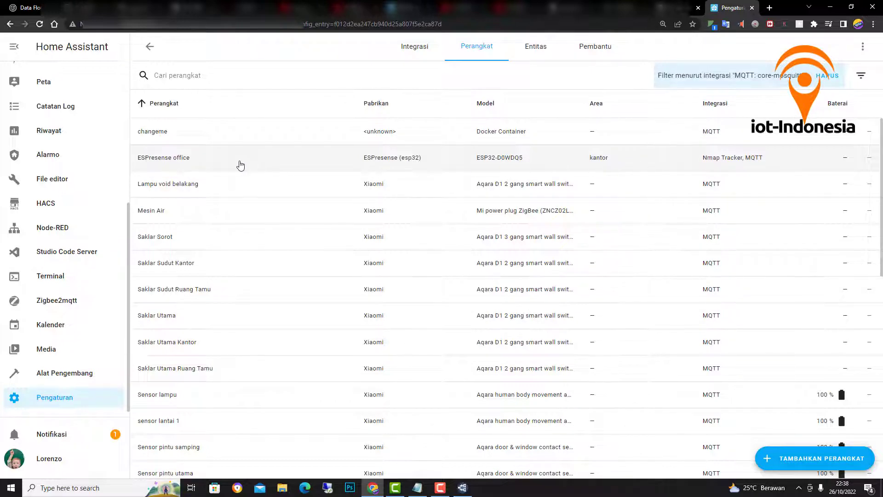
{"action": "left_click", "coordinate": [194, 161]}
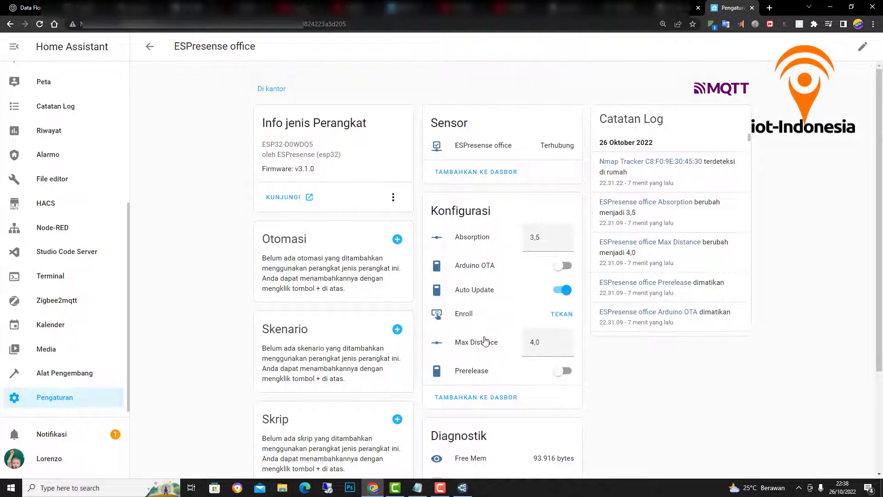
Examine the ESPresense office device's configuration, including Max Distance, and its diagnostic entries
{"action": "scroll", "coordinate": [486, 341], "scroll_direction": "down", "scroll_amount": 1}
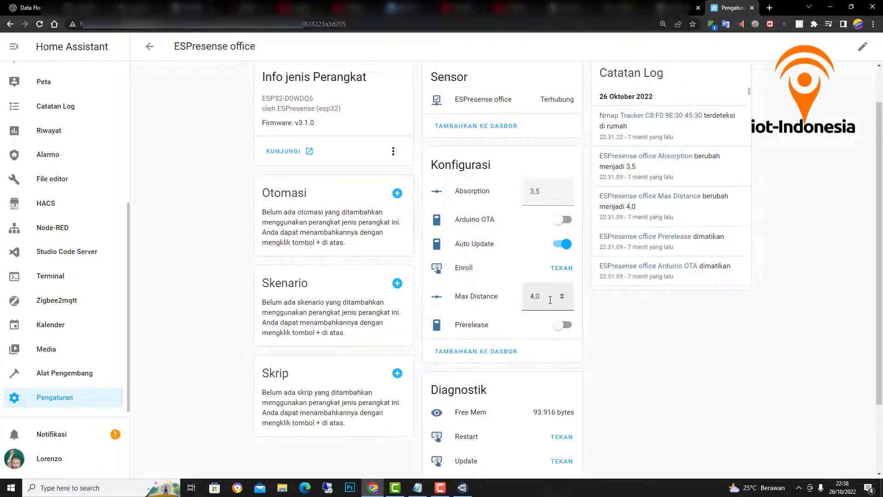
{"action": "left_click_drag", "start_coordinate": [549, 295], "coordinate": [532, 293]}
{"action": "scroll", "coordinate": [506, 395], "scroll_direction": "down", "scroll_amount": 1}
{"action": "scroll", "coordinate": [510, 382], "scroll_direction": "down", "scroll_amount": 1}
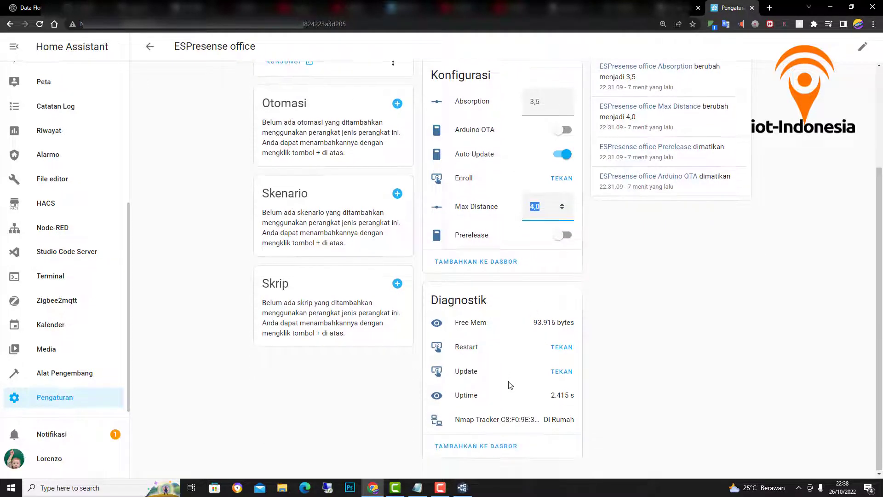
{"action": "scroll", "coordinate": [510, 385], "scroll_direction": "up", "scroll_amount": 3}
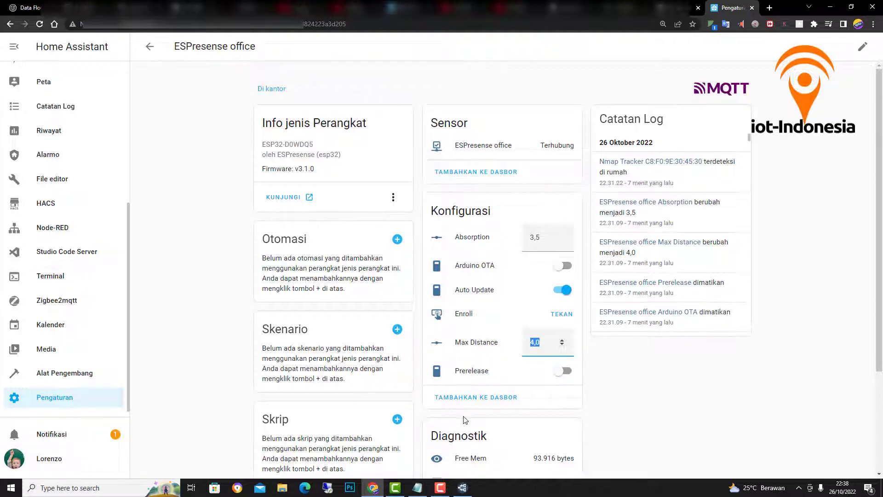
{"action": "scroll", "coordinate": [466, 417], "scroll_direction": "down", "scroll_amount": 2}
{"action": "scroll", "coordinate": [570, 415], "scroll_direction": "down", "scroll_amount": 1}
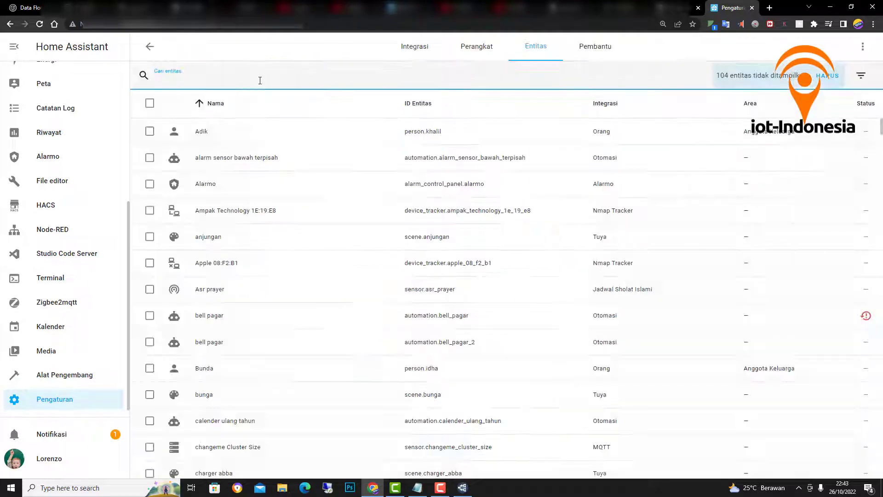
Search the full entity list for sensor.i
{"action": "type", "text": "s"}
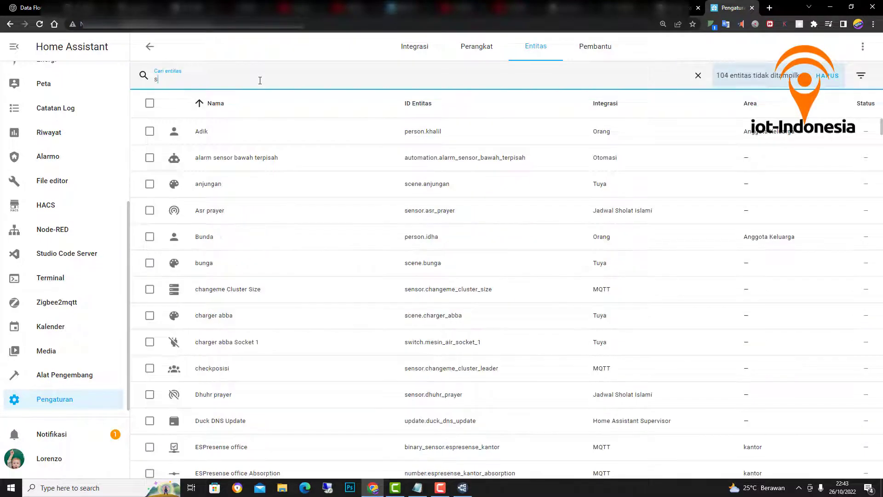
{"action": "type", "text": "ens"}
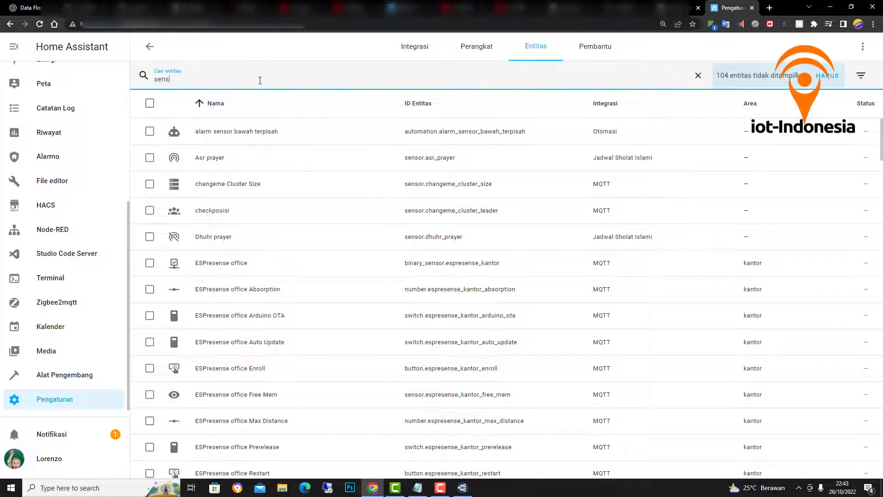
{"action": "type", "text": "or"}
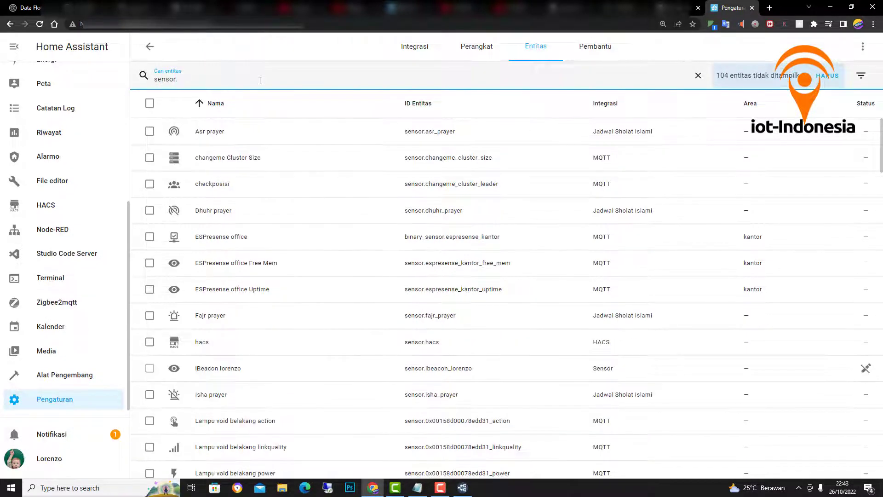
{"action": "type", "text": ".i"}
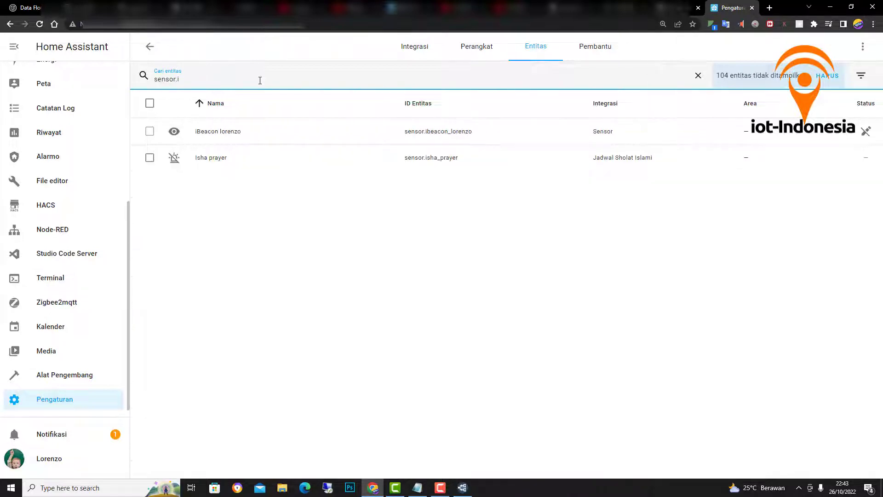
Open the iBeacon sensor entity and check its related items and its state information
{"action": "left_click", "coordinate": [244, 132]}
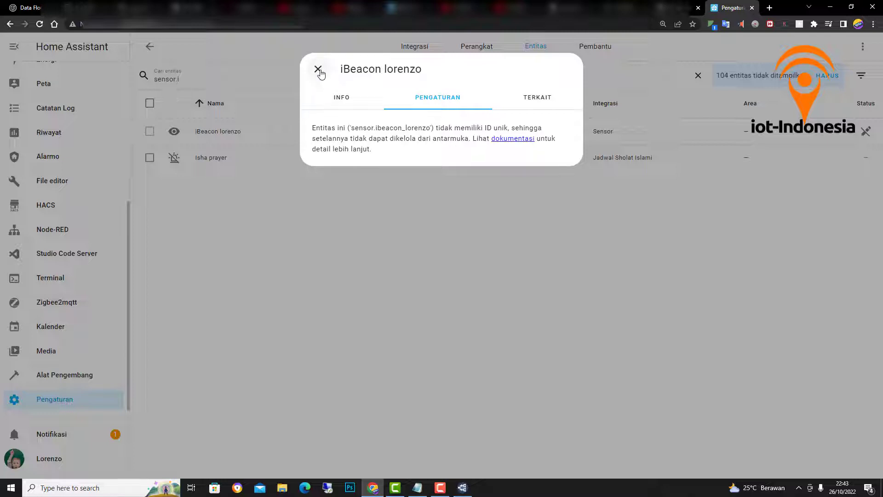
{"action": "left_click", "coordinate": [536, 101]}
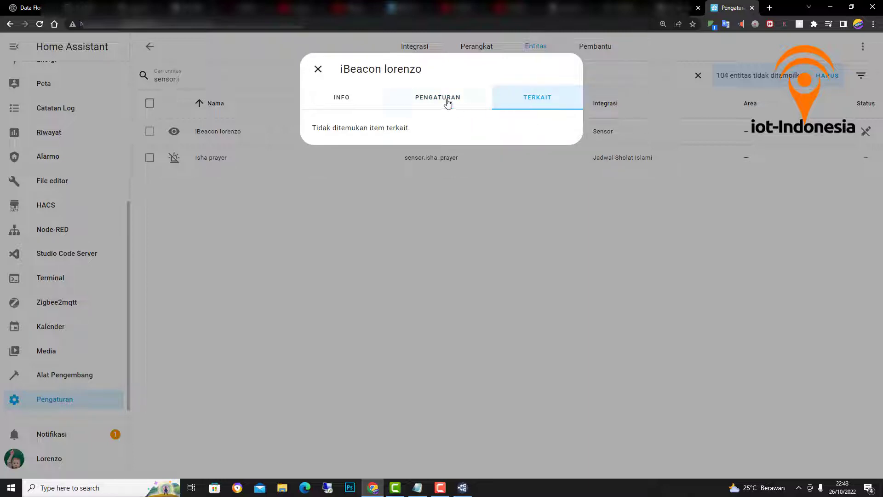
{"action": "left_click", "coordinate": [348, 101]}
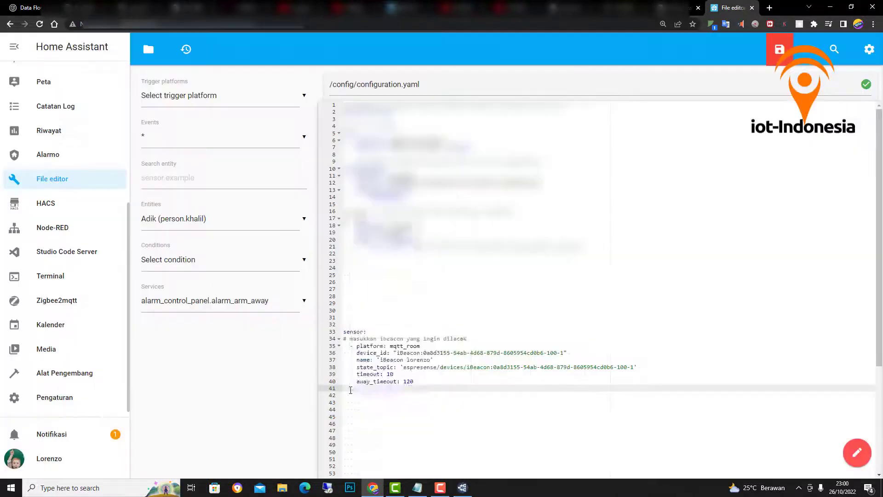
Paste a second mqtt_room sensor, 'iBeacon Smart Watch', with device_id ffffff108ccd, state_topic espresense/rooms, timeout 10 and away_timeout 120, and save configuration.yaml
{"action": "right_click", "coordinate": [352, 269]}
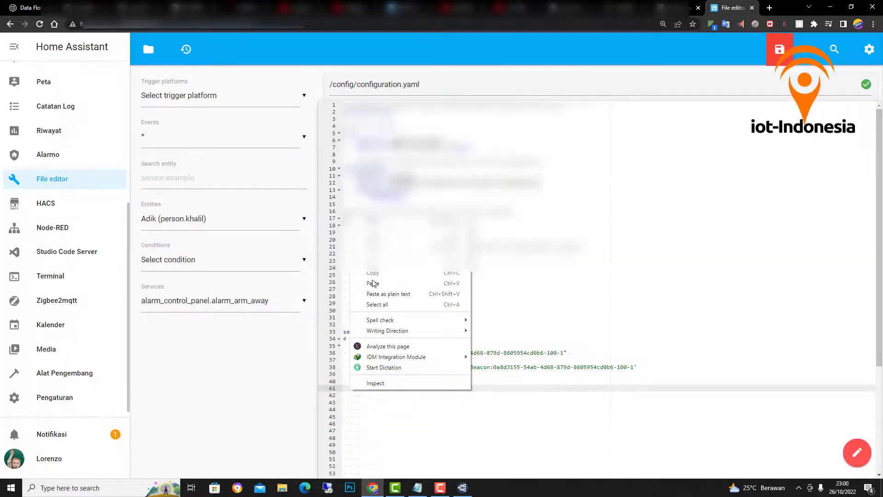
{"action": "left_click", "coordinate": [374, 285]}
{"action": "left_click", "coordinate": [480, 407]}
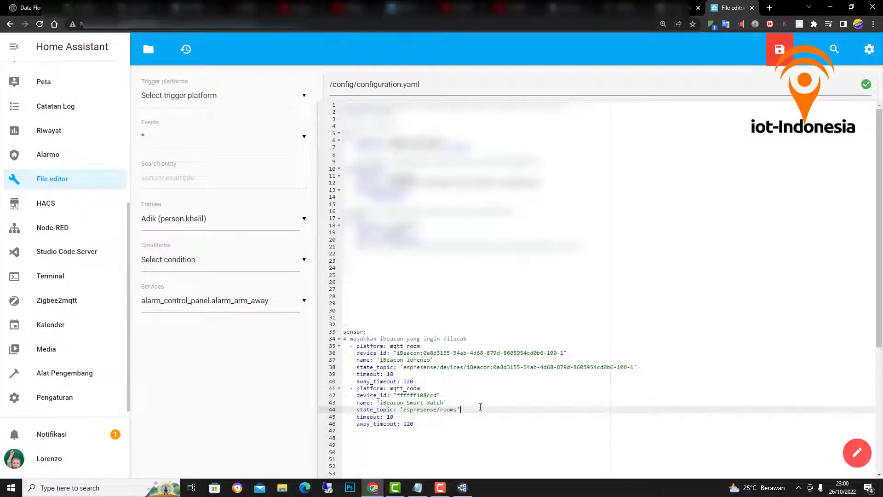
{"action": "left_click", "coordinate": [391, 429]}
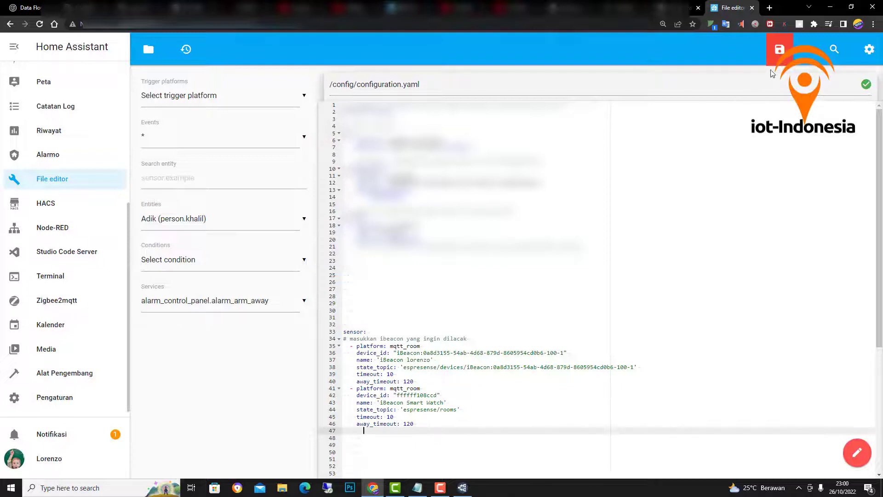
{"action": "left_click", "coordinate": [778, 50]}
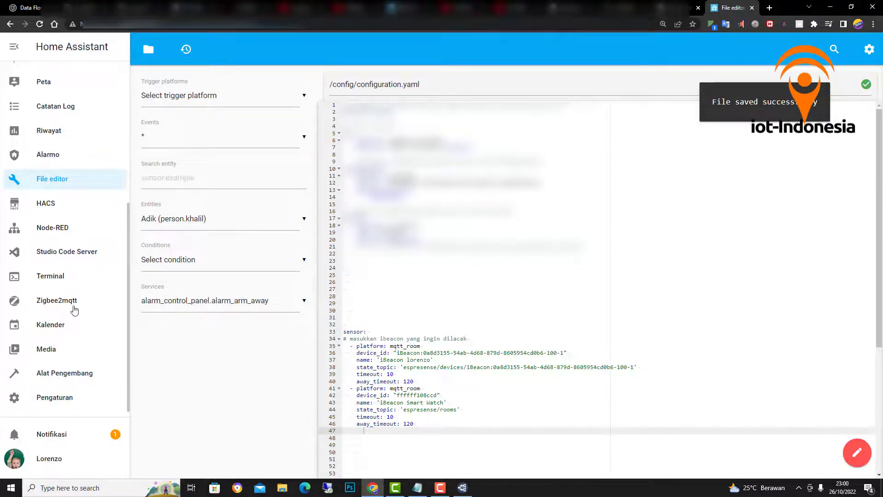
Recheck the configuration for errors and restart Home Assistant to load the iBeacon Smart Watch sensor
{"action": "left_click", "coordinate": [53, 399]}
{"action": "left_click", "coordinate": [63, 372]}
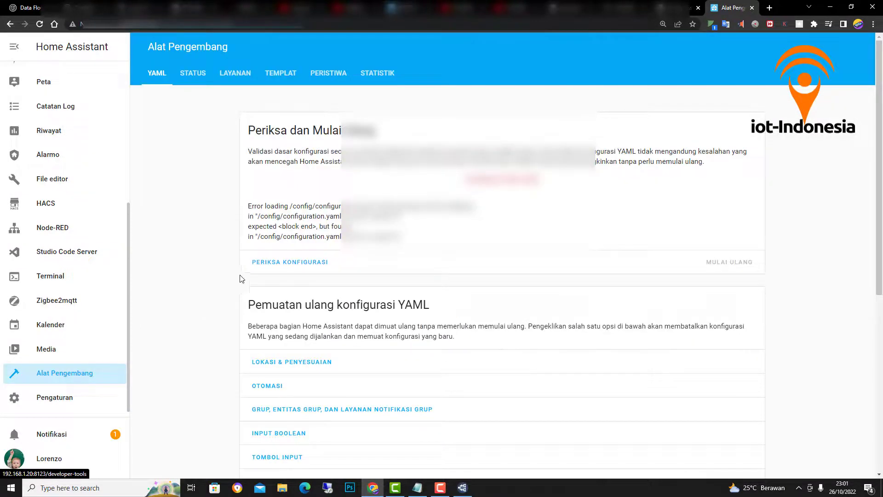
{"action": "left_click", "coordinate": [268, 263]}
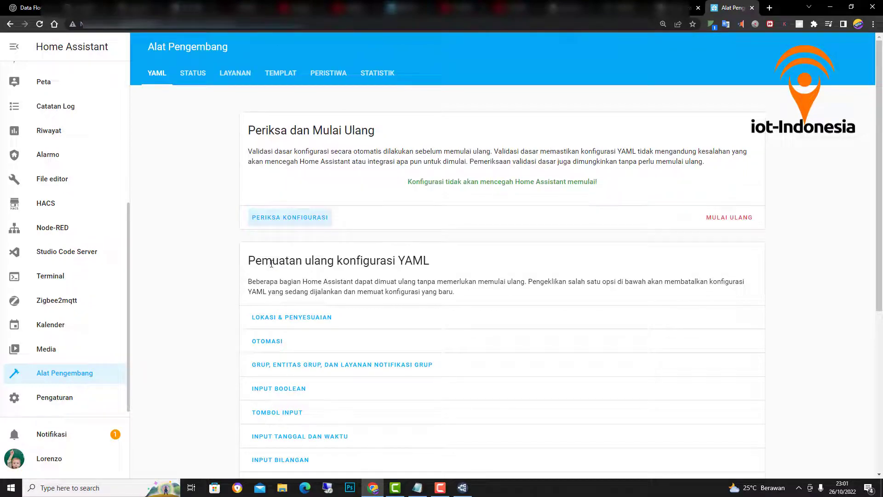
{"action": "left_click", "coordinate": [744, 222]}
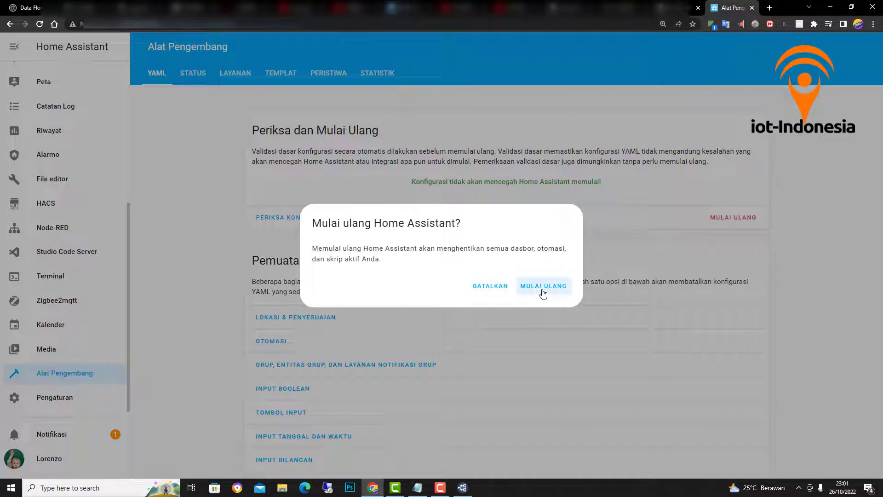
{"action": "left_click", "coordinate": [543, 293]}
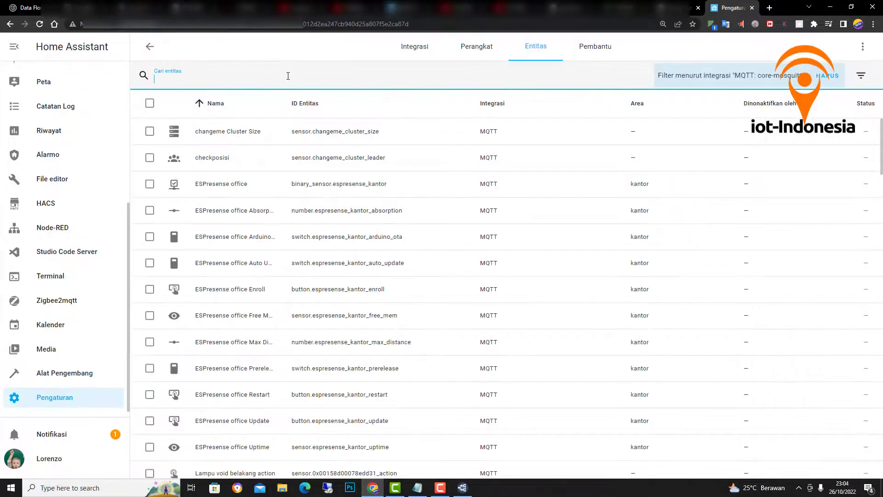
Search the entities for sensor.ibea and view the state information of the first iBeacon sensor, above iBeacon Smart Watch
{"action": "type", "text": "l"}
{"action": "type", "text": "se"}
{"action": "type", "text": "nsor.i"}
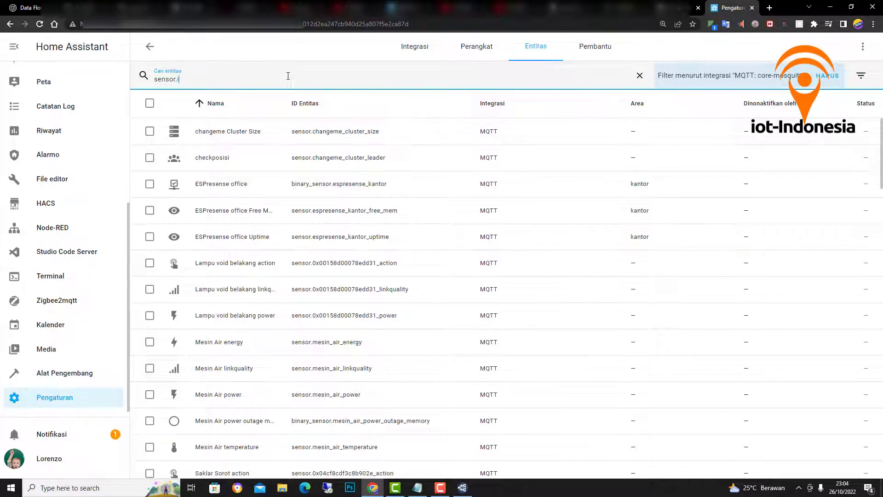
{"action": "type", "text": "b"}
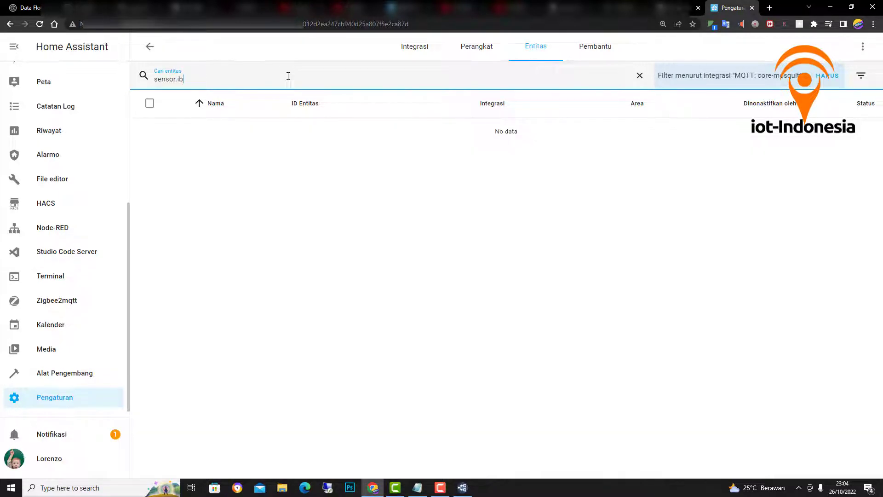
{"action": "type", "text": "ea"}
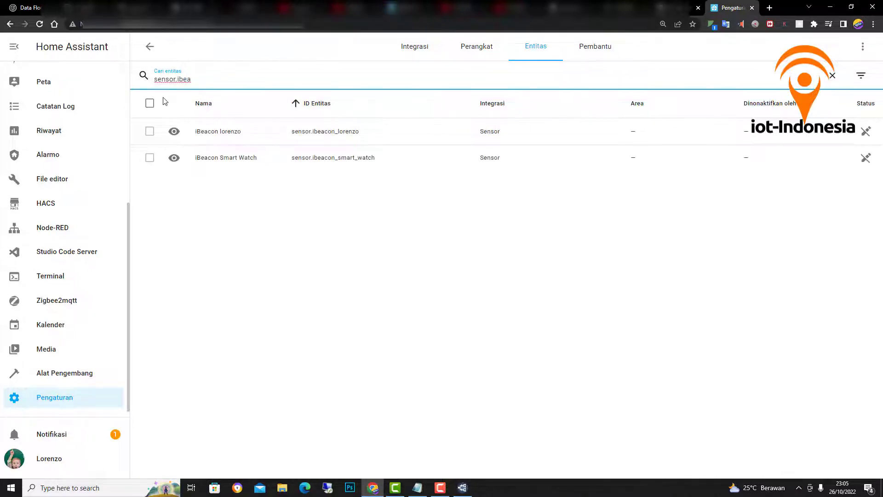
{"action": "left_click", "coordinate": [339, 135]}
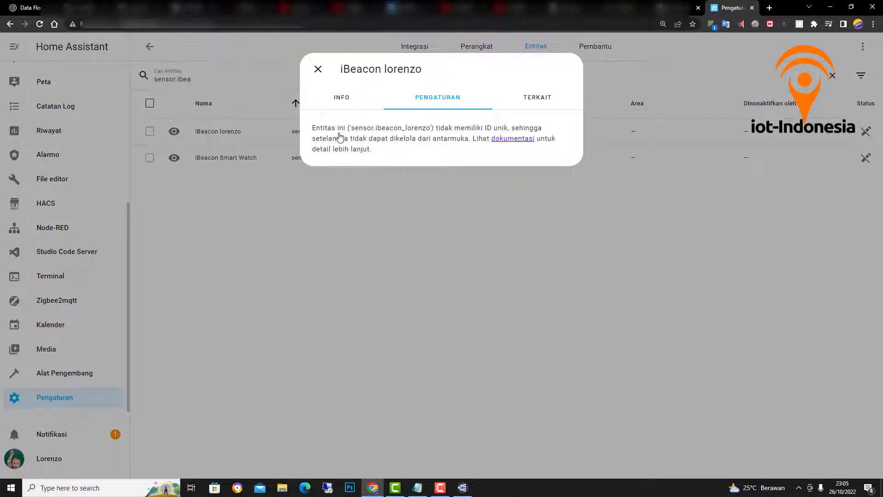
{"action": "left_click", "coordinate": [336, 98]}
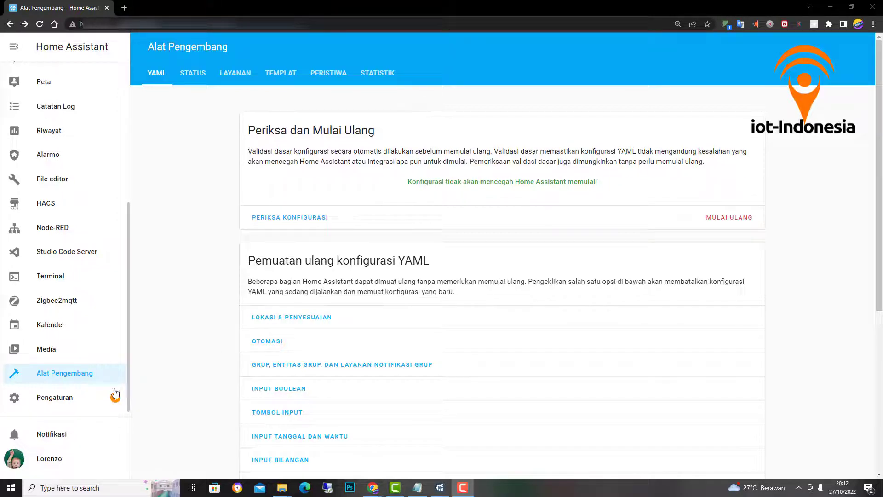
Create a new empty automation in the Home Assistant automation settings
{"action": "left_click", "coordinate": [58, 404]}
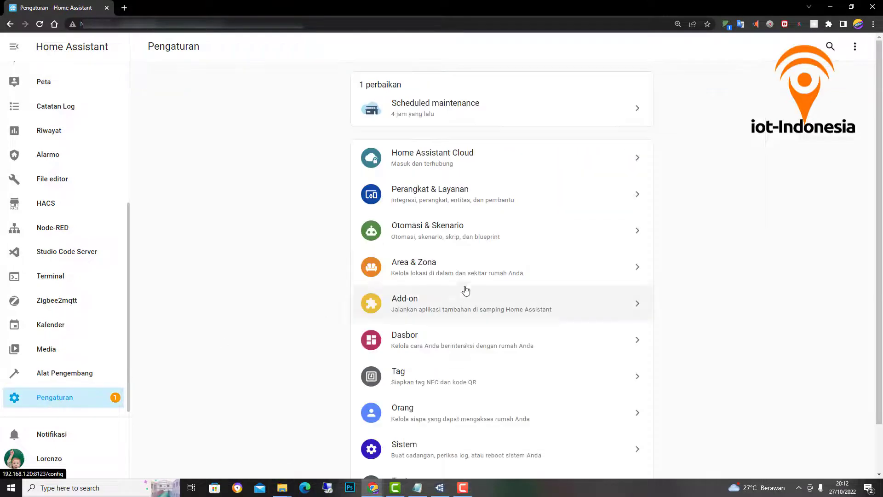
{"action": "left_click", "coordinate": [440, 233]}
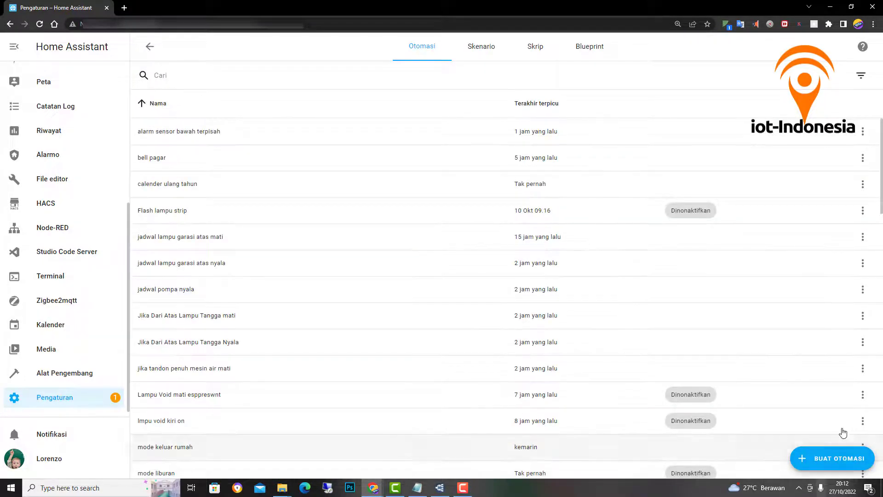
{"action": "left_click", "coordinate": [838, 460]}
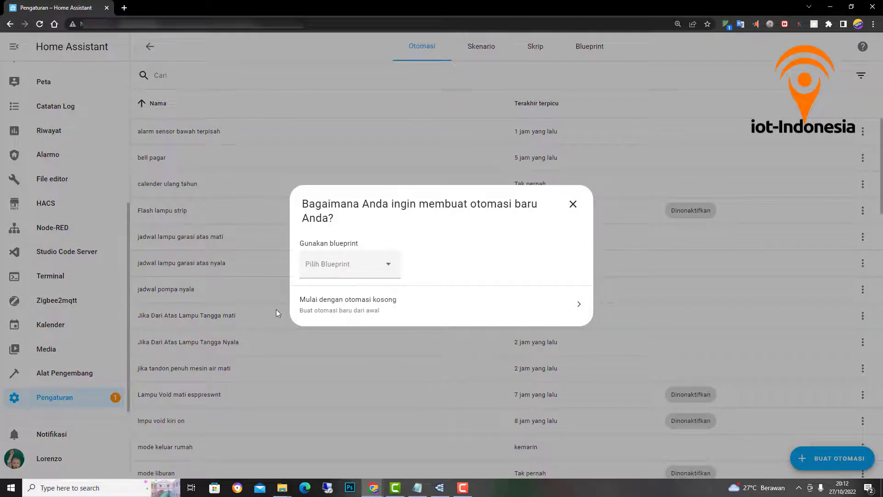
{"action": "left_click", "coordinate": [319, 316]}
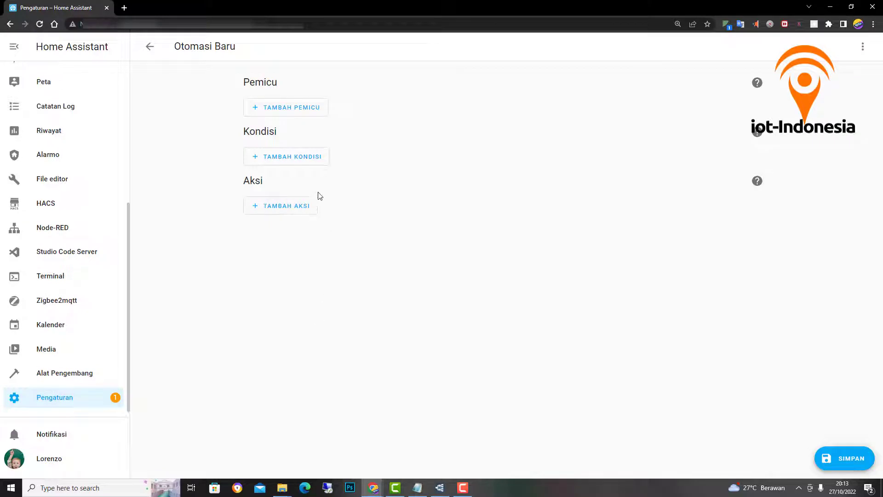
Add a state trigger to the new automation and choose iBeacon Smart Watch as its entity
{"action": "left_click", "coordinate": [295, 112]}
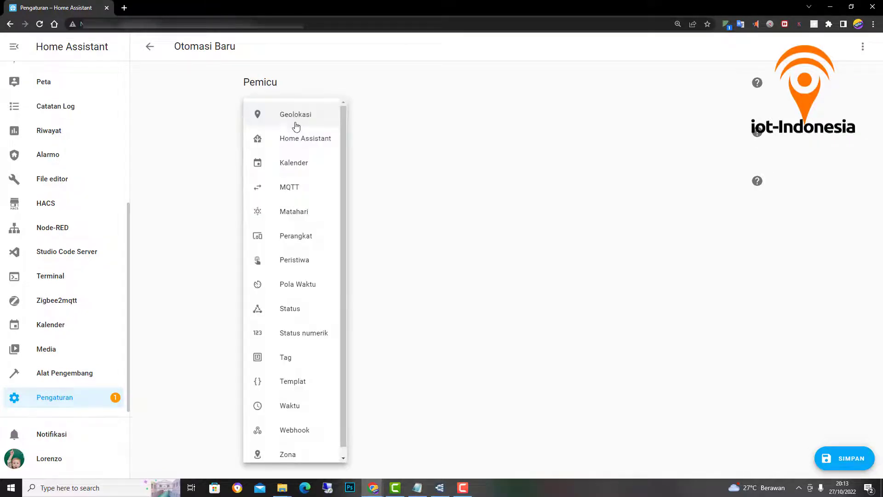
{"action": "left_click", "coordinate": [292, 309]}
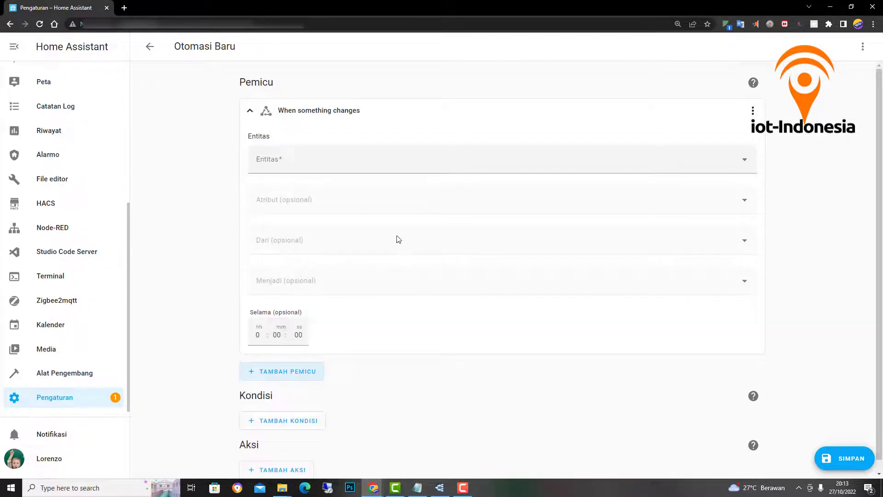
{"action": "left_click", "coordinate": [284, 164]}
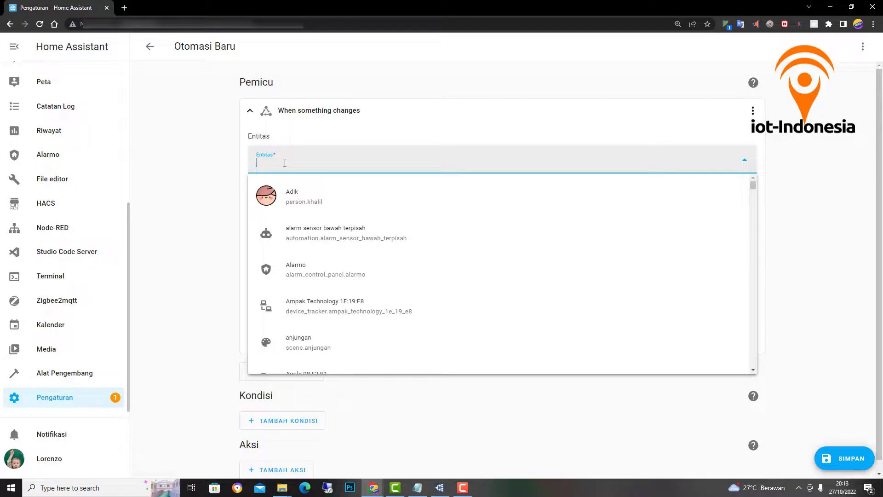
{"action": "type", "text": "br"}
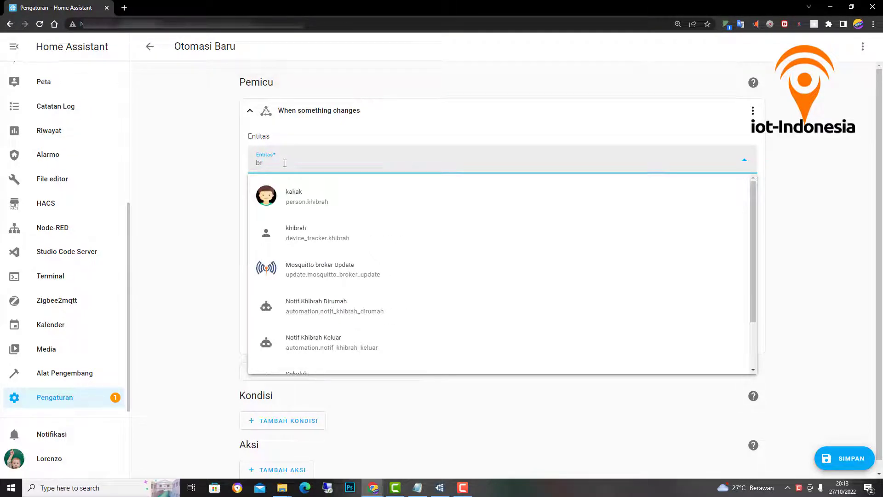
{"action": "key", "text": "BackSpace"}
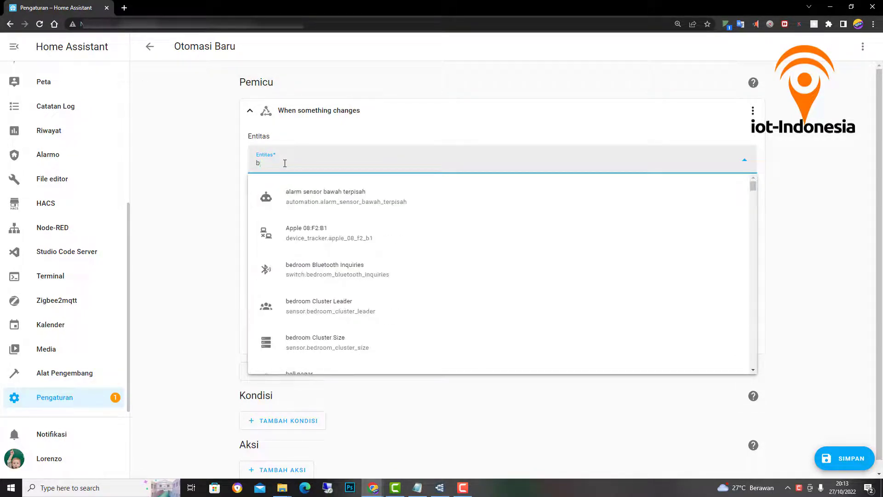
{"action": "type", "text": "e"}
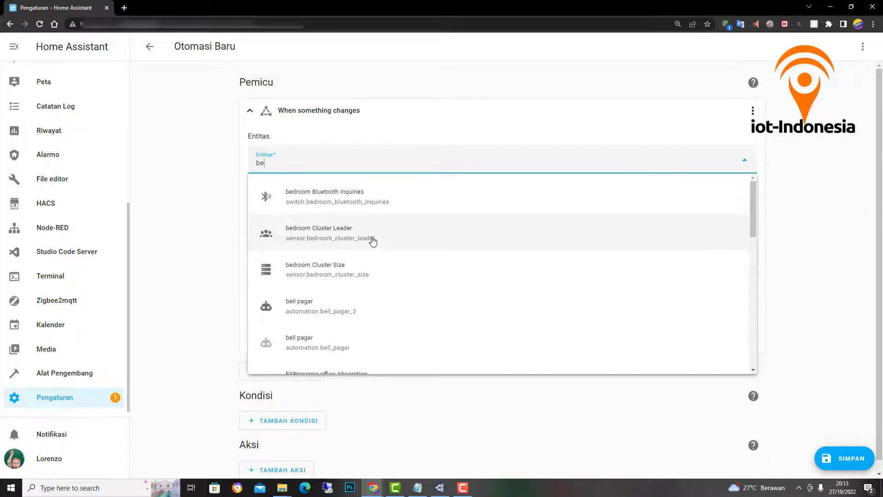
{"action": "scroll", "coordinate": [375, 247], "scroll_direction": "down", "scroll_amount": 4}
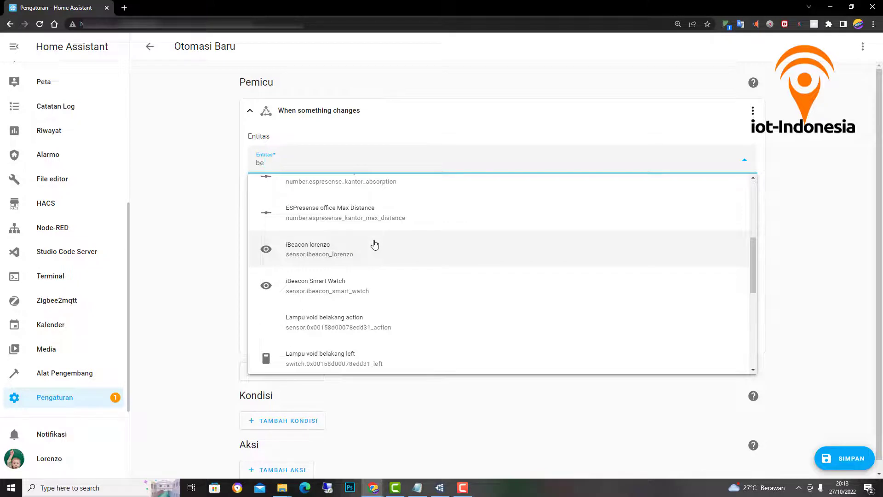
{"action": "left_click", "coordinate": [316, 288]}
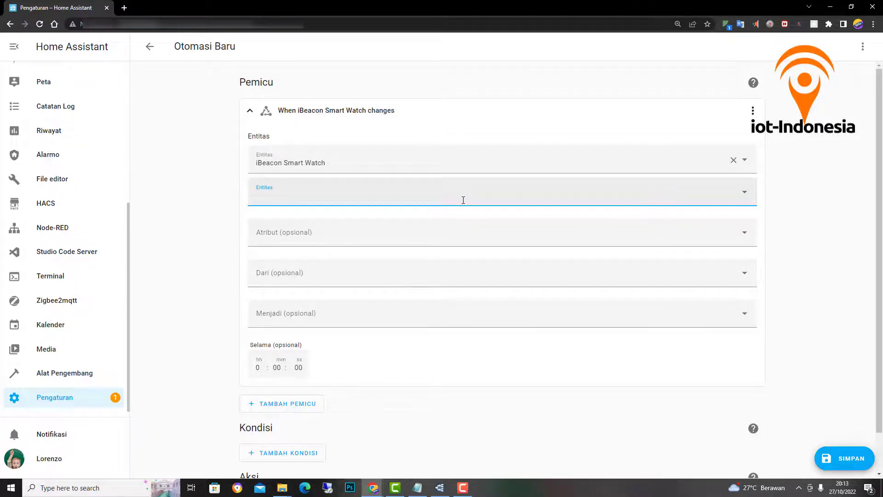
Set the iBeacon Smart Watch trigger to fire when the state becomes office
{"action": "left_click", "coordinate": [305, 317]}
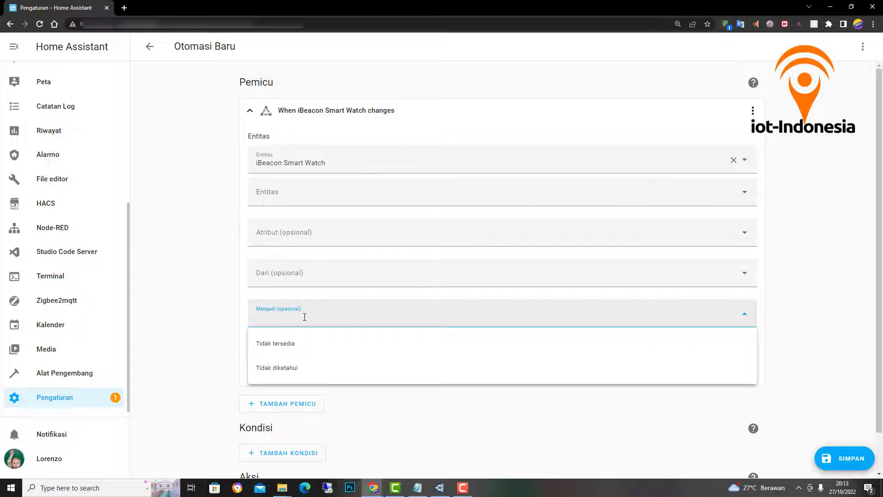
{"action": "type", "text": "o"}
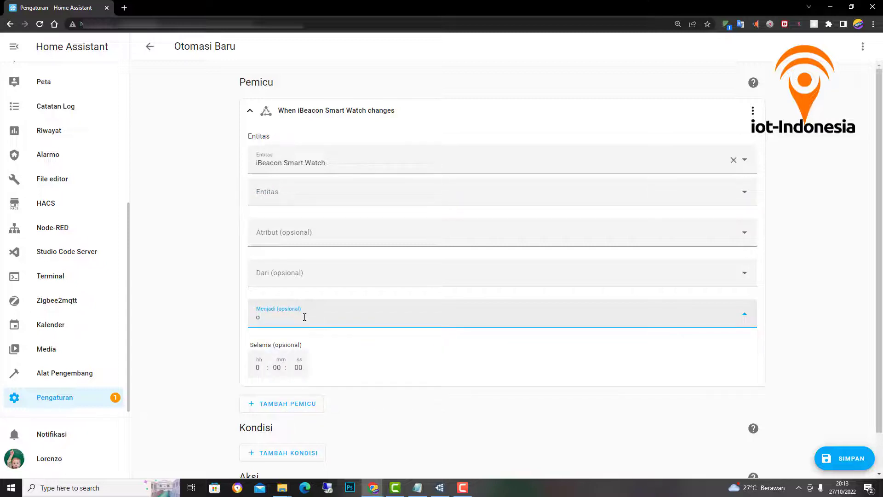
{"action": "type", "text": "ff"}
{"action": "type", "text": "ice"}
{"action": "left_click", "coordinate": [345, 353]}
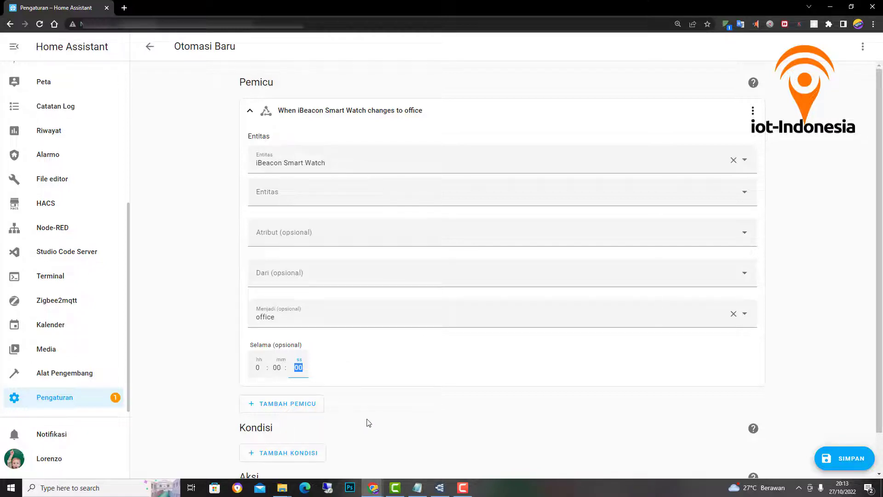
Add a device action to the automation and choose 'lampu tiang t' as its device
{"action": "scroll", "coordinate": [370, 421], "scroll_direction": "down", "scroll_amount": 1}
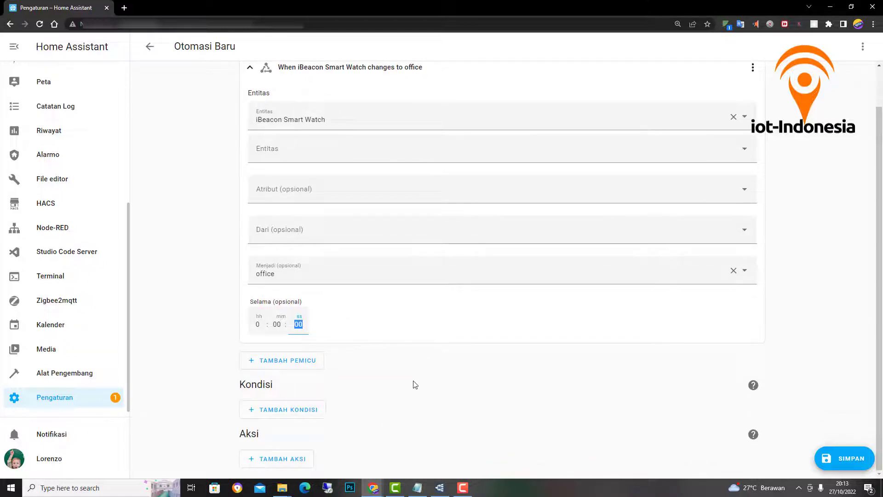
{"action": "left_click", "coordinate": [298, 464]}
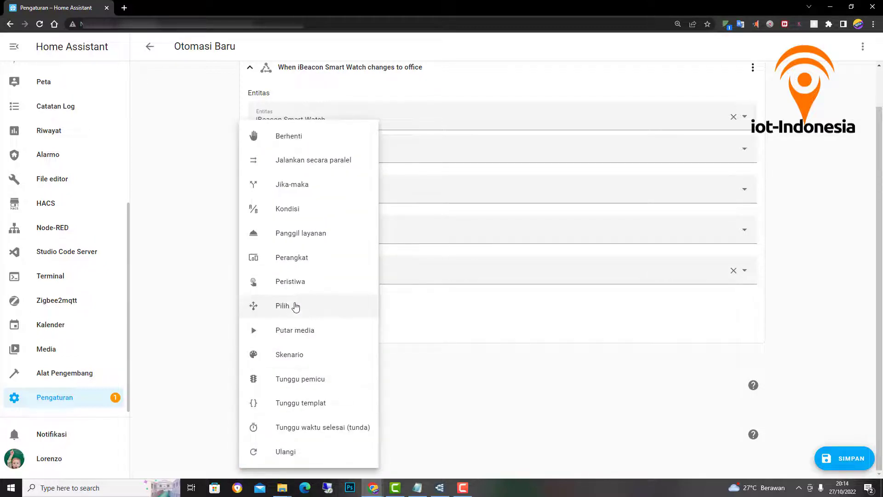
{"action": "left_click", "coordinate": [295, 261]}
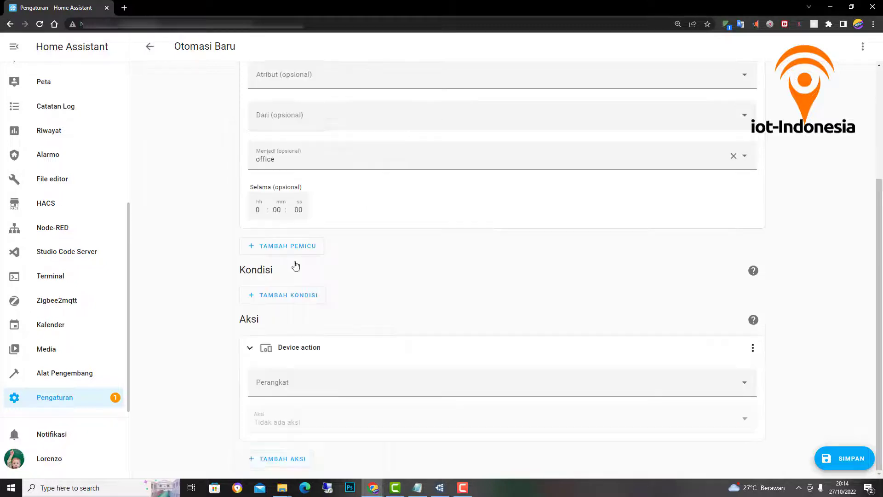
{"action": "scroll", "coordinate": [421, 375], "scroll_direction": "up", "scroll_amount": 2}
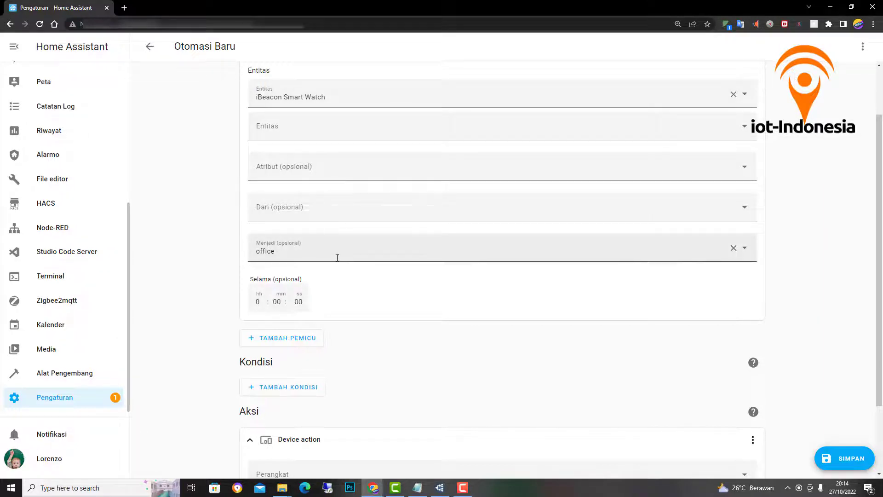
{"action": "scroll", "coordinate": [337, 397], "scroll_direction": "down", "scroll_amount": 2}
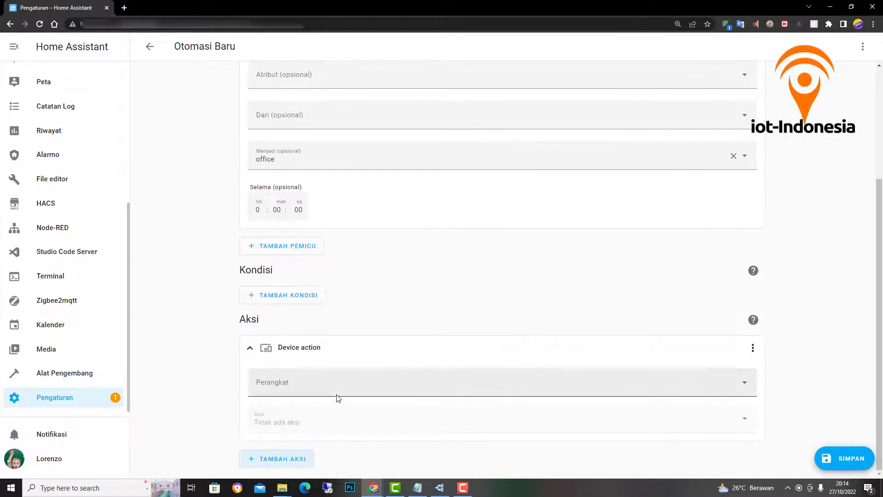
{"action": "left_click", "coordinate": [338, 395]}
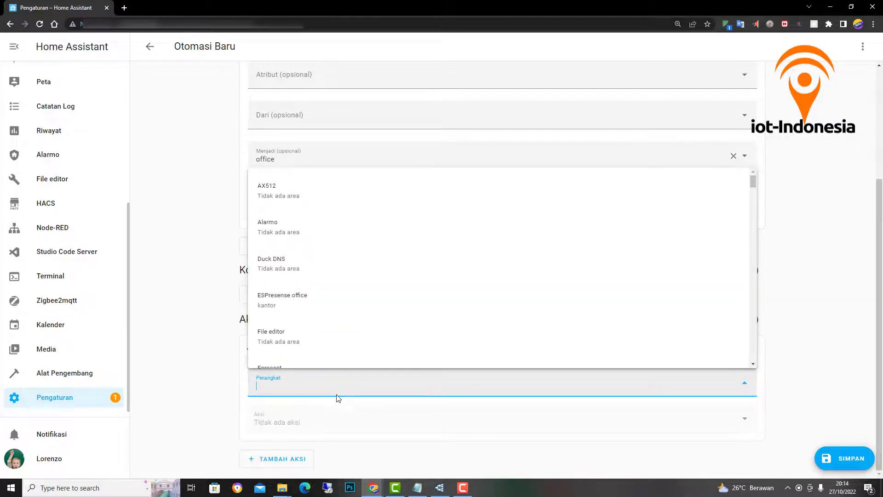
{"action": "type", "text": "lmp"}
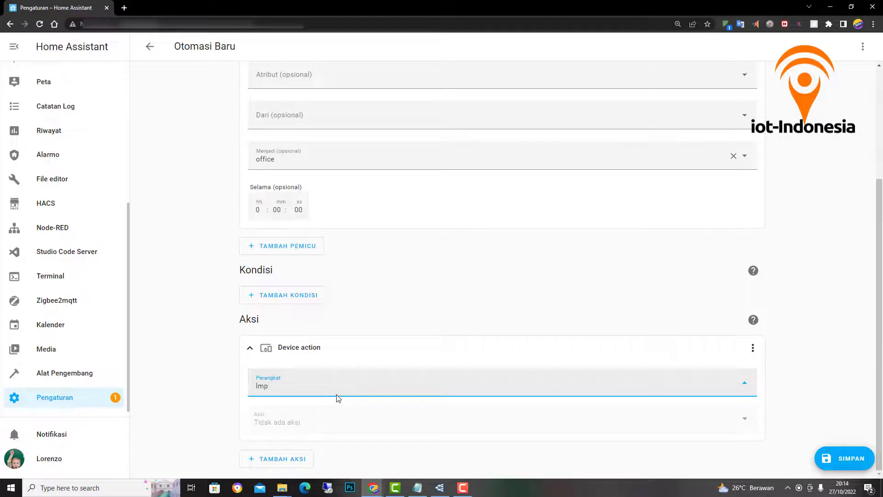
{"action": "left_click", "coordinate": [338, 399]}
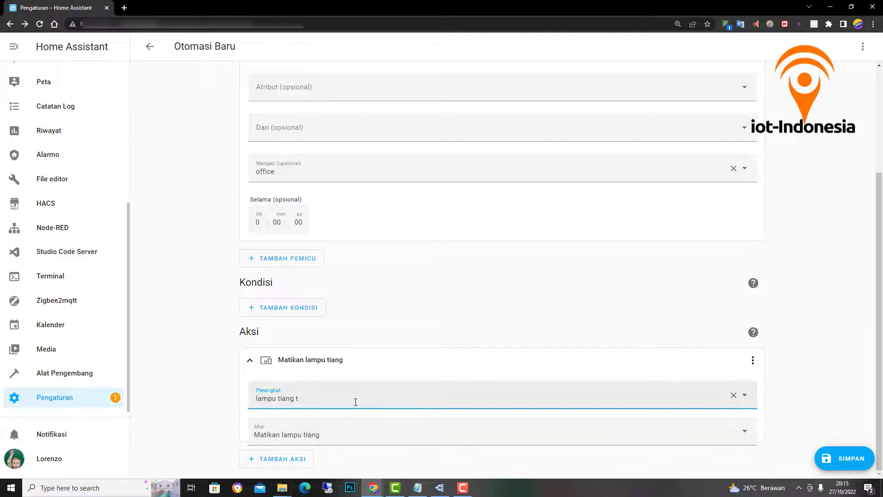
Set the device action to 'Nyalakan lampu tiang' so that the lamp turns on
{"action": "scroll", "coordinate": [384, 276], "scroll_direction": "up", "scroll_amount": 3}
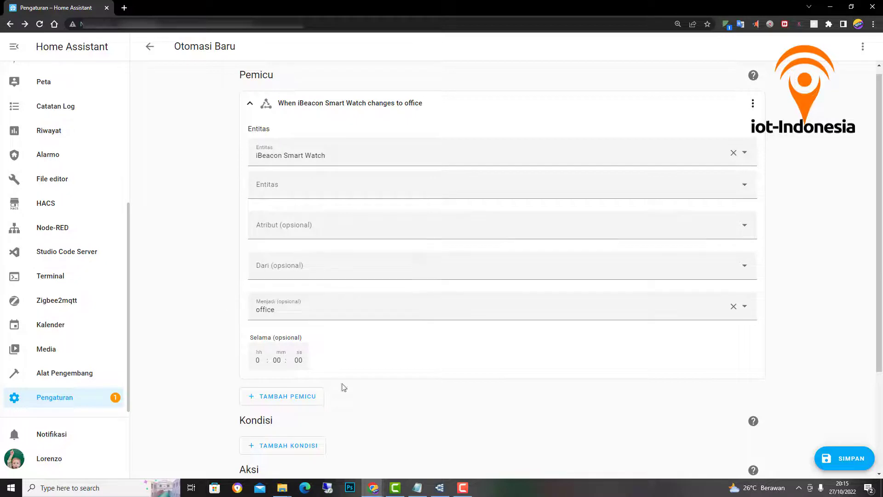
{"action": "scroll", "coordinate": [360, 402], "scroll_direction": "down", "scroll_amount": 1}
{"action": "scroll", "coordinate": [359, 402], "scroll_direction": "down", "scroll_amount": 1}
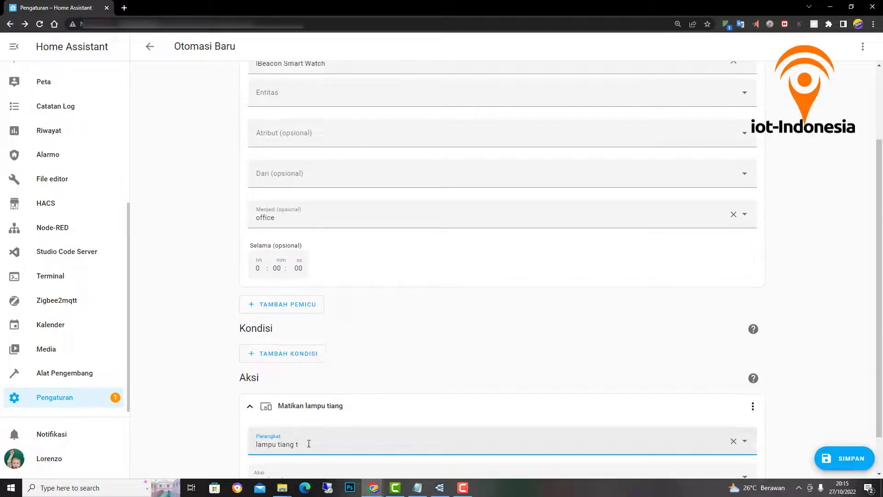
{"action": "scroll", "coordinate": [323, 438], "scroll_direction": "down", "scroll_amount": 1}
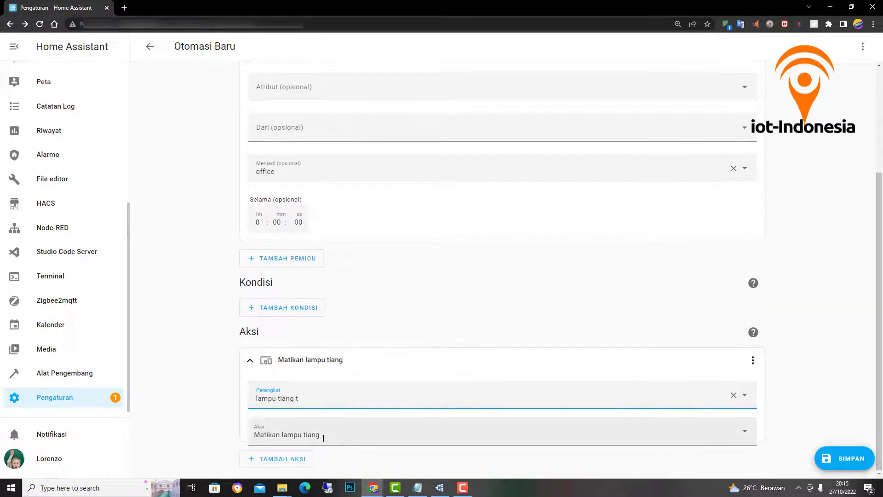
{"action": "left_click", "coordinate": [357, 438]}
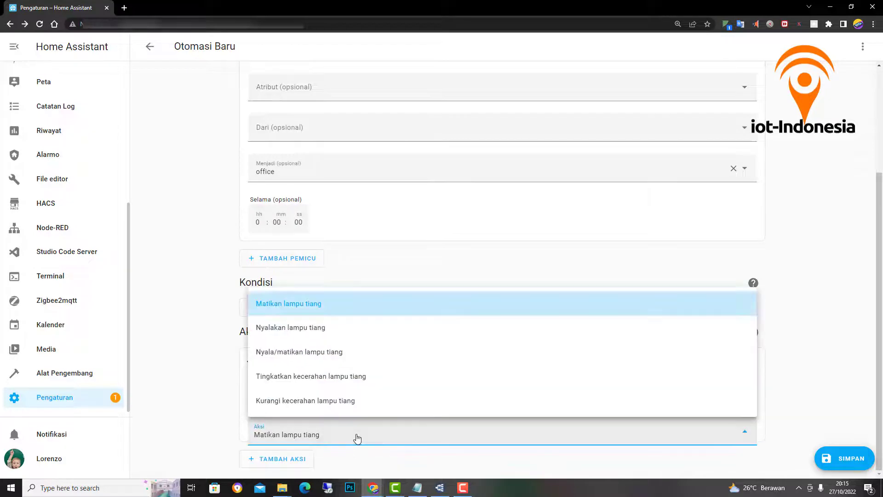
{"action": "left_click", "coordinate": [289, 331]}
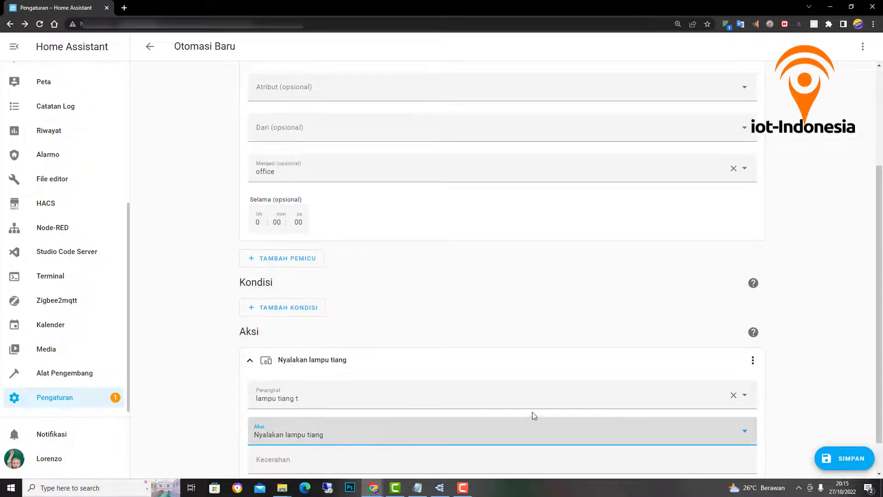
Recheck the trigger's target state and save the automation under the name 'otomsi esp32 on'
{"action": "scroll", "coordinate": [534, 409], "scroll_direction": "up", "scroll_amount": 3}
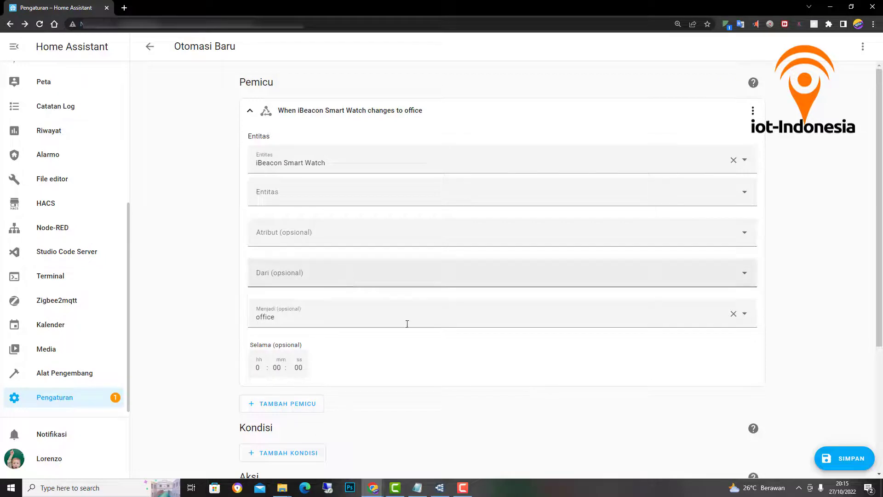
{"action": "left_click", "coordinate": [358, 317]}
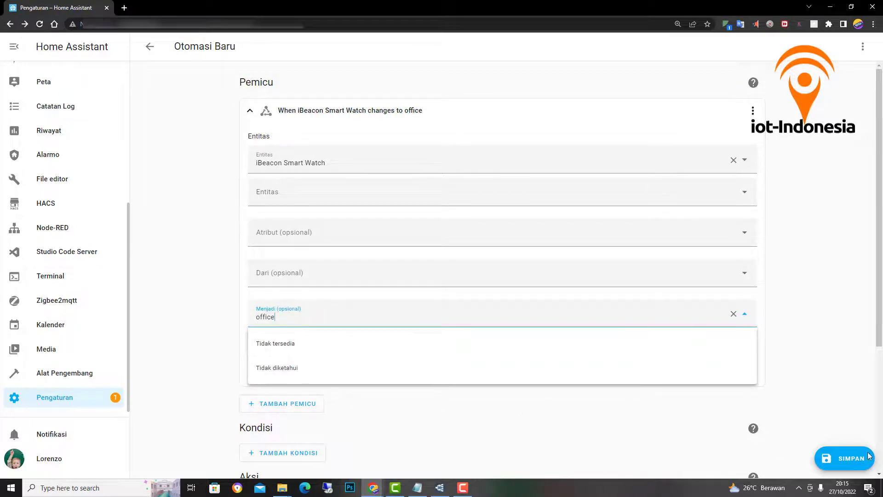
{"action": "left_click", "coordinate": [856, 460]}
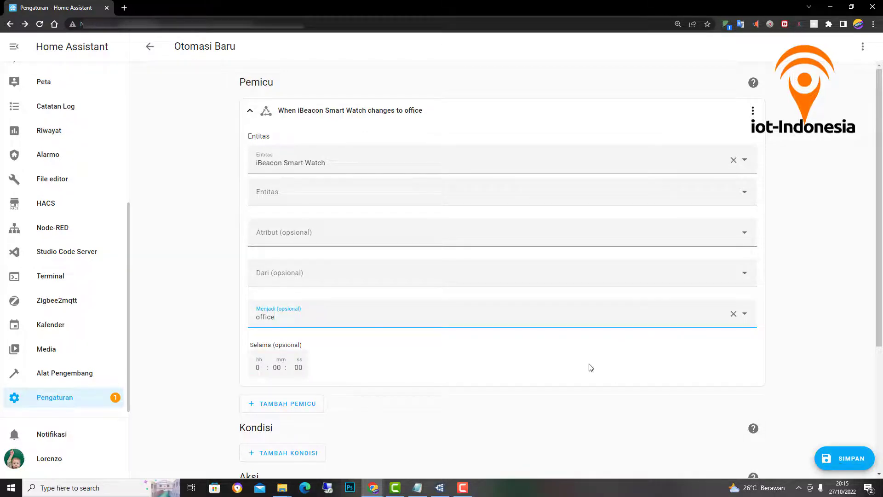
{"action": "scroll", "coordinate": [587, 367], "scroll_direction": "down", "scroll_amount": 3}
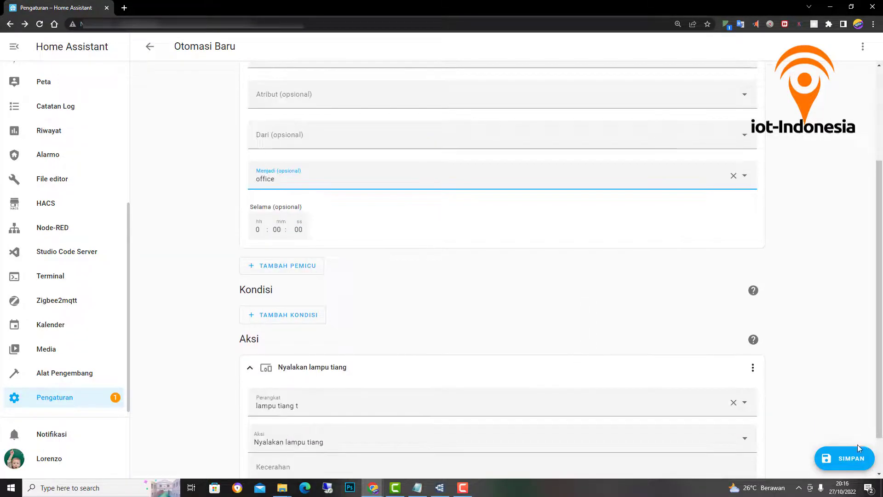
{"action": "left_click", "coordinate": [849, 458]}
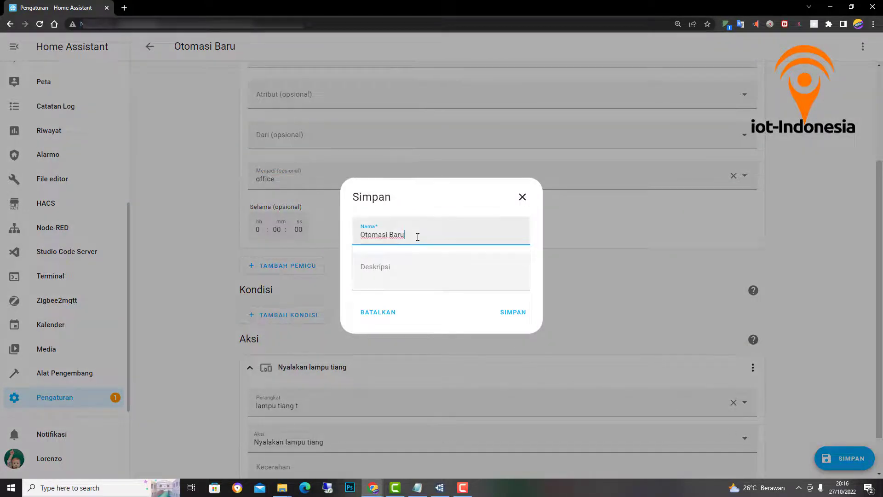
{"action": "left_click_drag", "start_coordinate": [416, 235], "coordinate": [361, 236]}
{"action": "type", "text": "ptomsi"}
{"action": "type", "text": "esp32 on"}
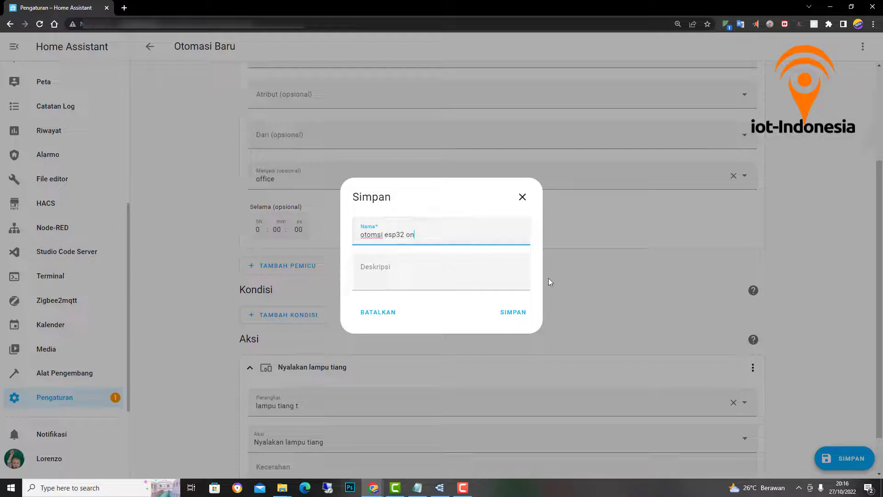
{"action": "left_click", "coordinate": [519, 316]}
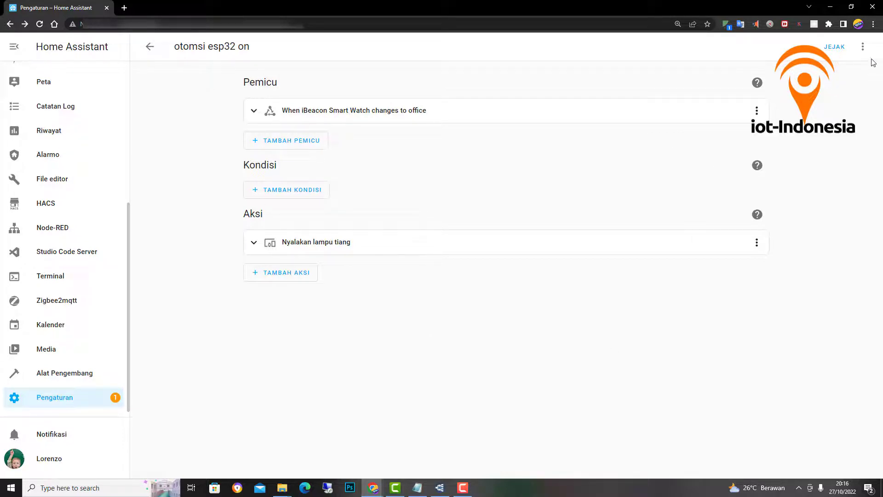
Return to the automation list and duplicate the 'otomsi esp32 on' automation
{"action": "left_click", "coordinate": [863, 48]}
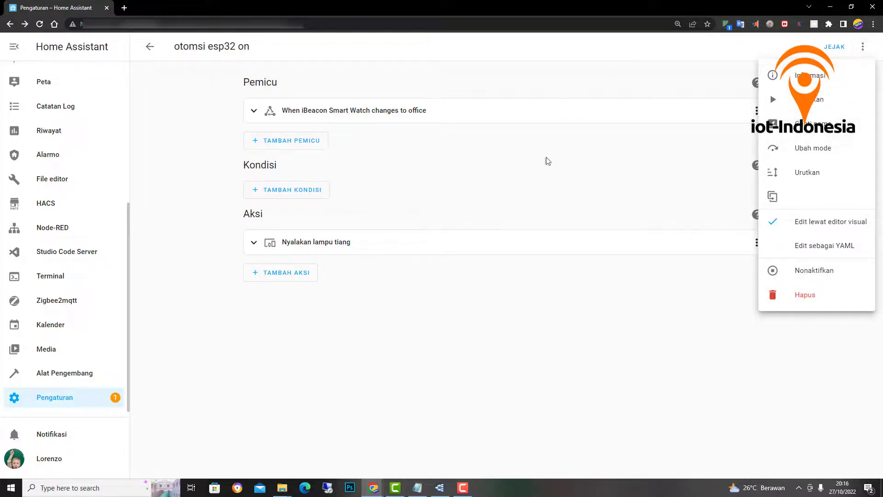
{"action": "left_click", "coordinate": [631, 334]}
{"action": "left_click", "coordinate": [150, 46]}
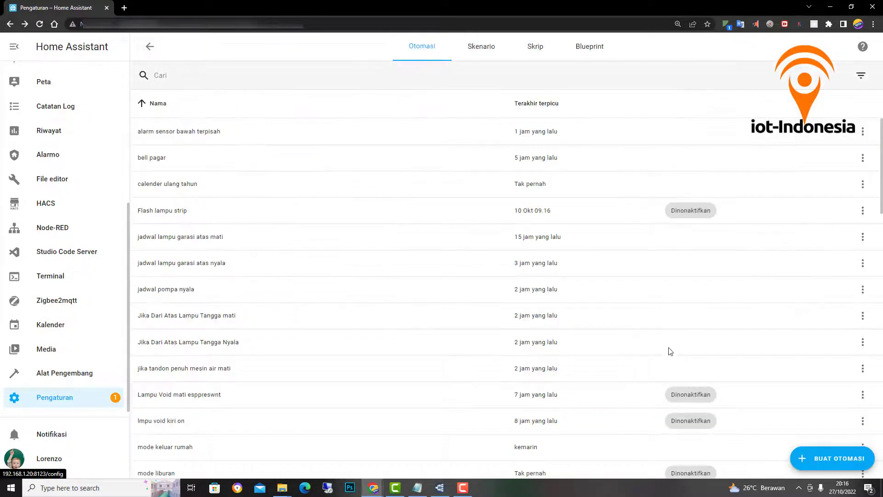
{"action": "scroll", "coordinate": [307, 311], "scroll_direction": "down", "scroll_amount": 2}
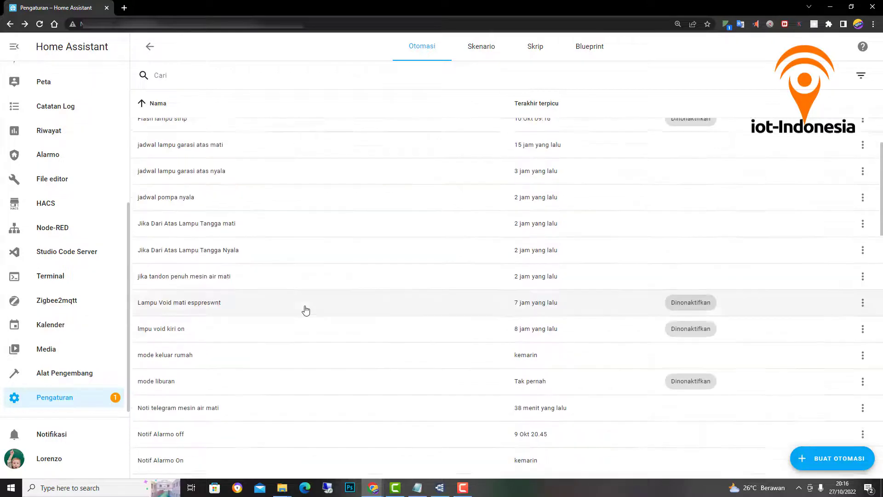
{"action": "scroll", "coordinate": [306, 311], "scroll_direction": "down", "scroll_amount": 15}
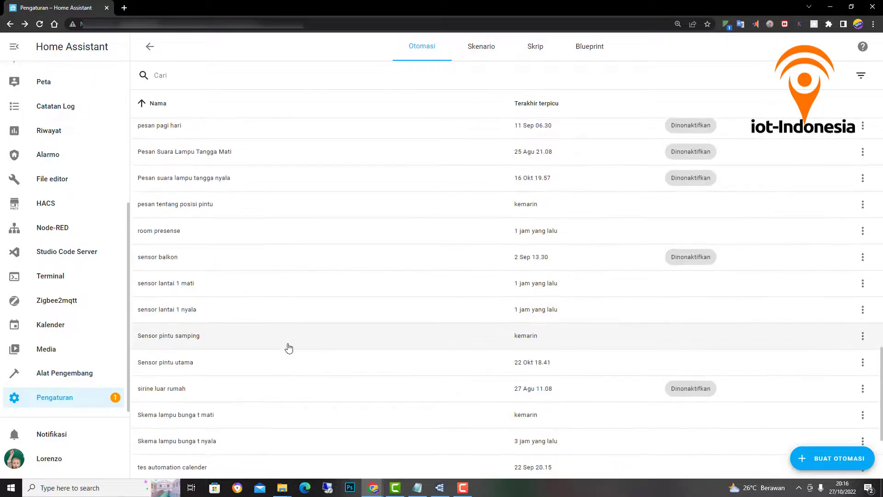
{"action": "scroll", "coordinate": [286, 350], "scroll_direction": "down", "scroll_amount": 3}
{"action": "scroll", "coordinate": [322, 326], "scroll_direction": "up", "scroll_amount": 9}
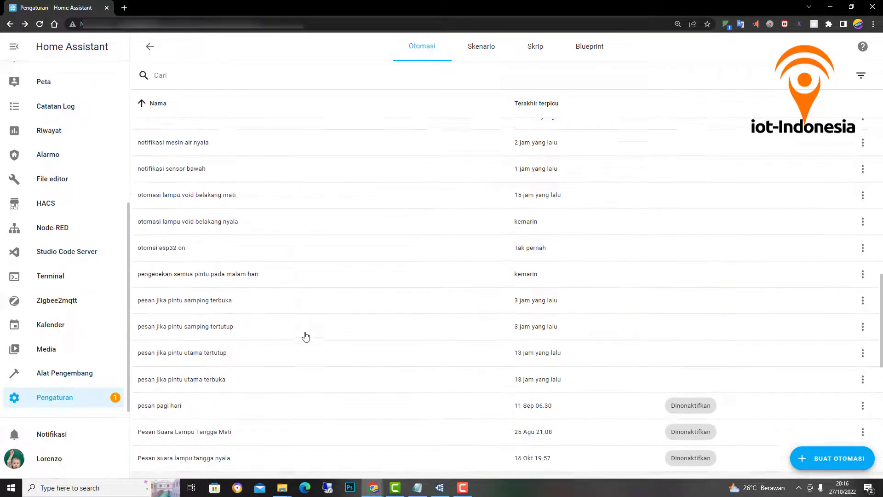
{"action": "scroll", "coordinate": [306, 336], "scroll_direction": "up", "scroll_amount": 1}
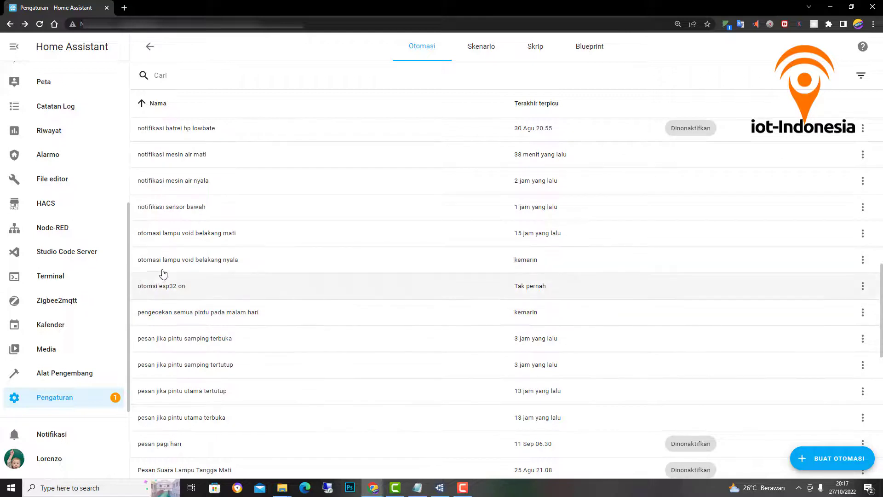
{"action": "left_click", "coordinate": [863, 287]}
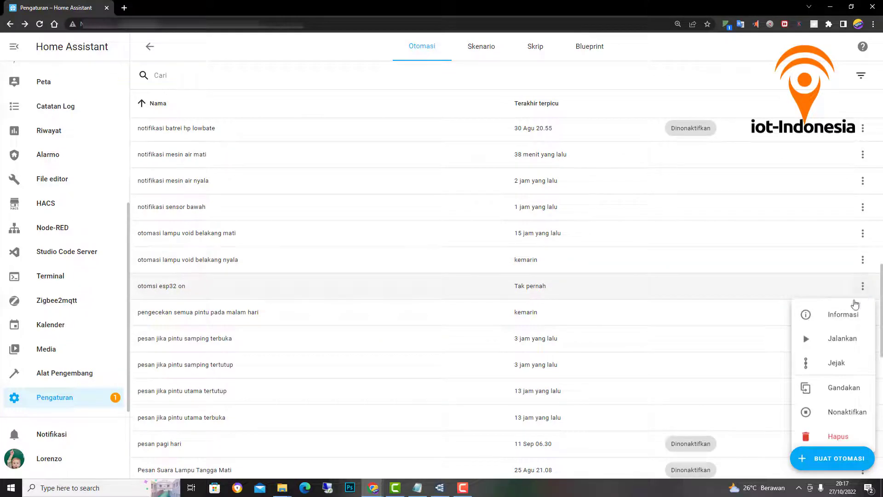
{"action": "left_click", "coordinate": [834, 393]}
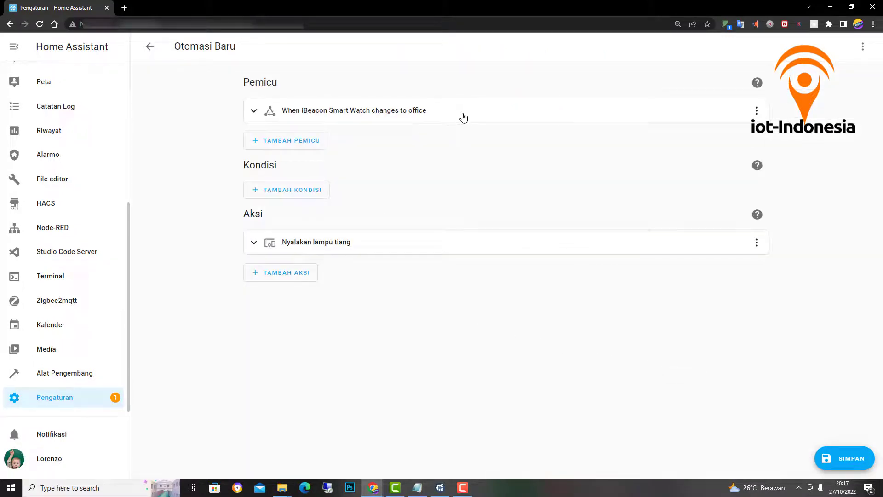
Set the duplicated automation's iBeacon Smart Watch trigger to fire when the state becomes not_home
{"action": "left_click", "coordinate": [463, 116]}
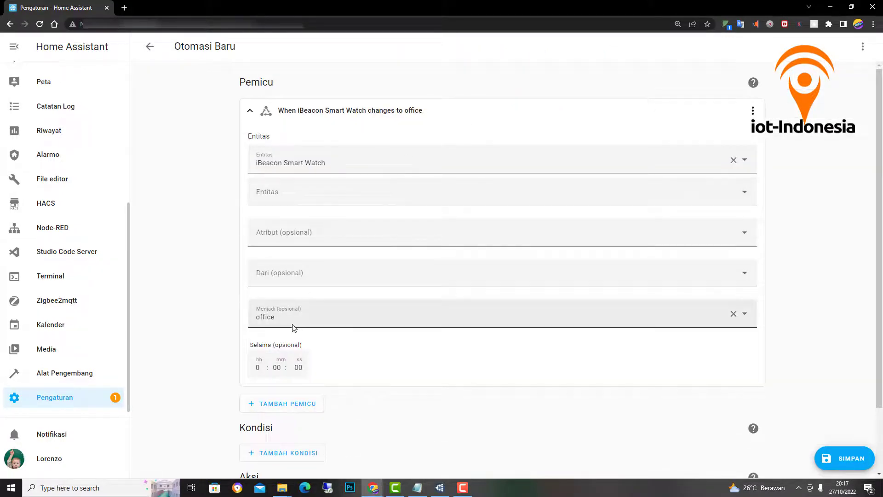
{"action": "left_click_drag", "start_coordinate": [278, 318], "coordinate": [252, 322]}
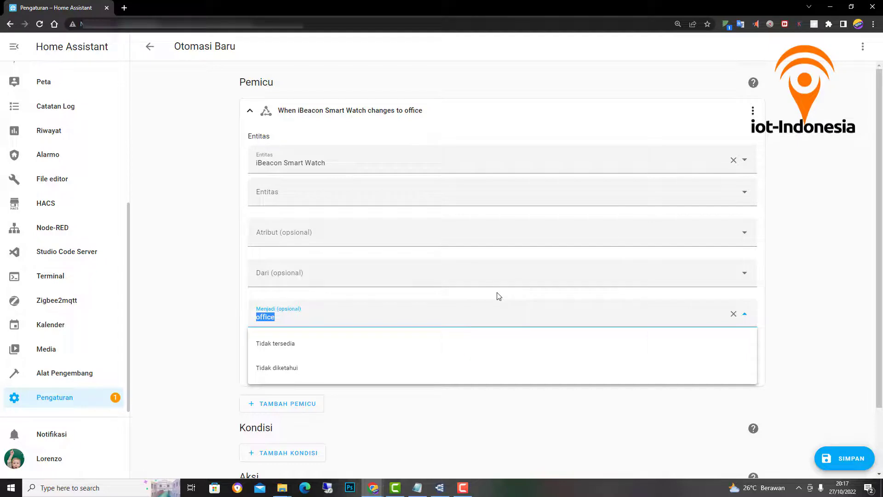
{"action": "type", "text": "not_"}
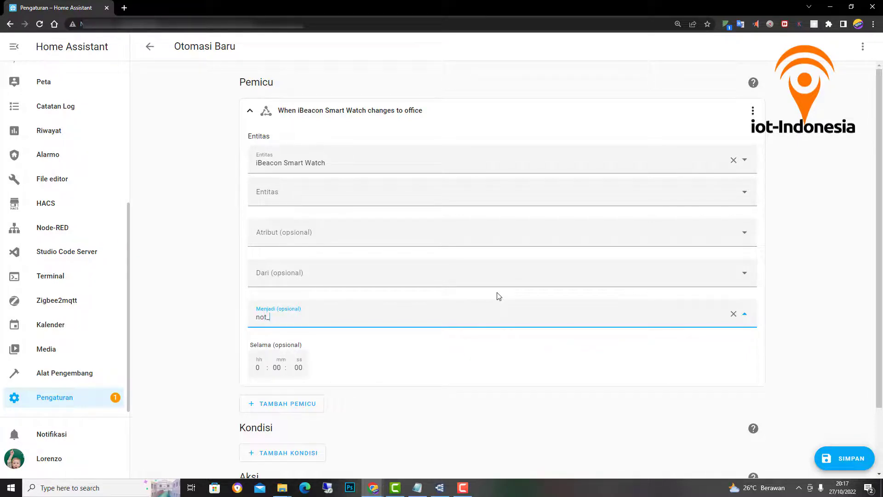
{"action": "type", "text": "home"}
Change the device action for 'lampu tiang t' to 'Matikan lampu tiang' so that the lamp turns off
{"action": "scroll", "coordinate": [497, 396], "scroll_direction": "down", "scroll_amount": 2}
{"action": "left_click", "coordinate": [445, 435]}
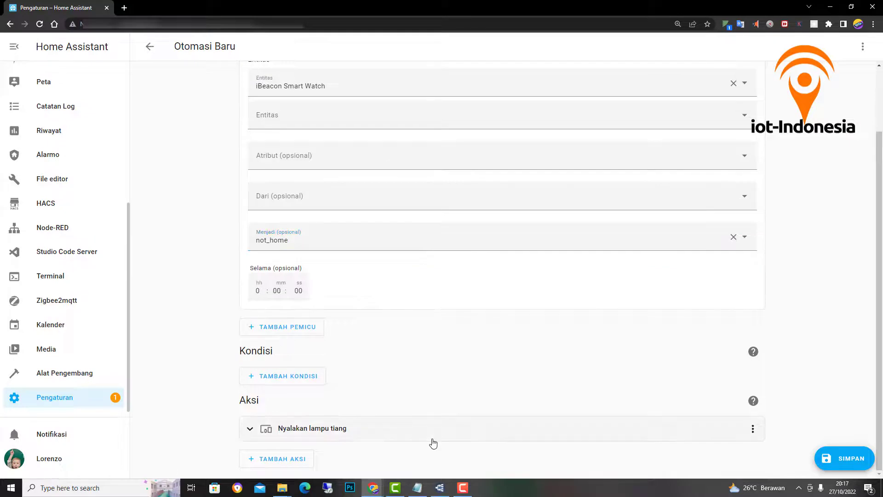
{"action": "scroll", "coordinate": [443, 440], "scroll_direction": "down", "scroll_amount": 2}
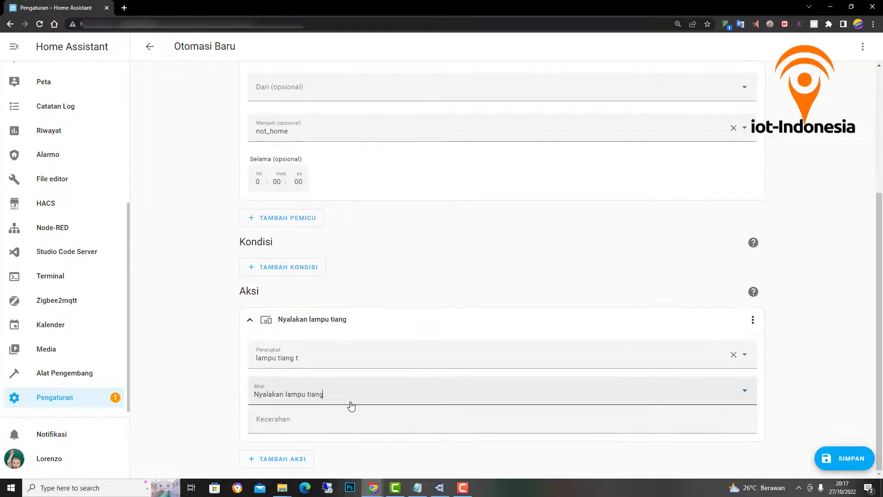
{"action": "left_click", "coordinate": [351, 404]}
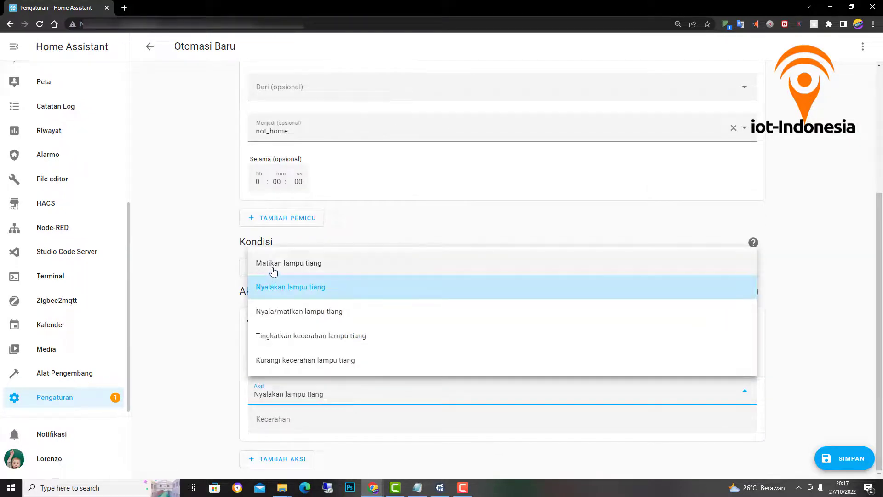
{"action": "left_click", "coordinate": [272, 270]}
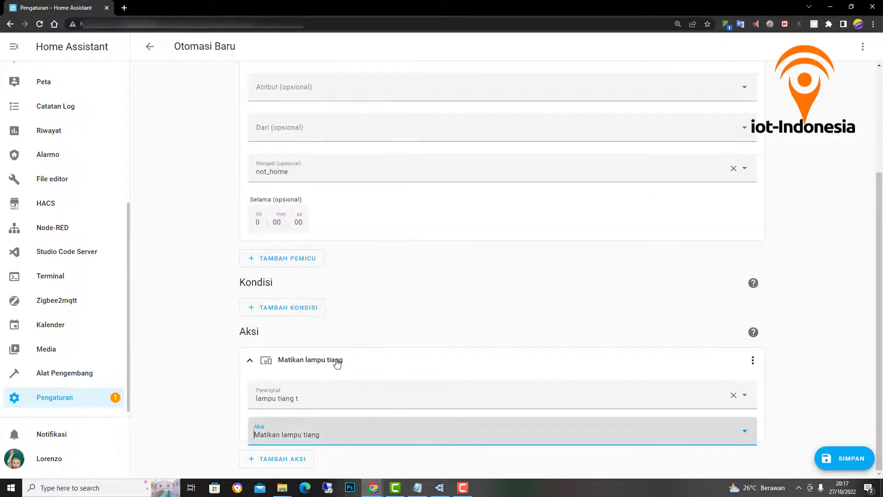
Save the duplicated automation under the name 'otomsi esp32 off'
{"action": "left_click", "coordinate": [857, 463]}
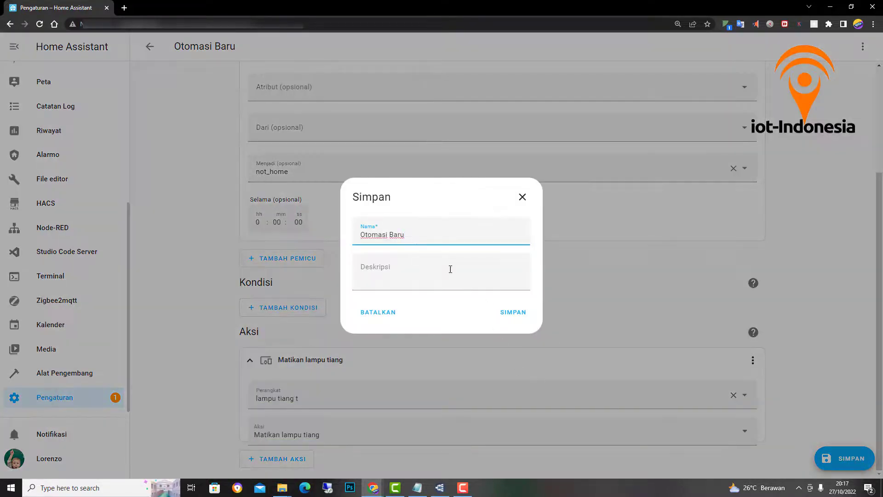
{"action": "left_click_drag", "start_coordinate": [413, 240], "coordinate": [347, 239]}
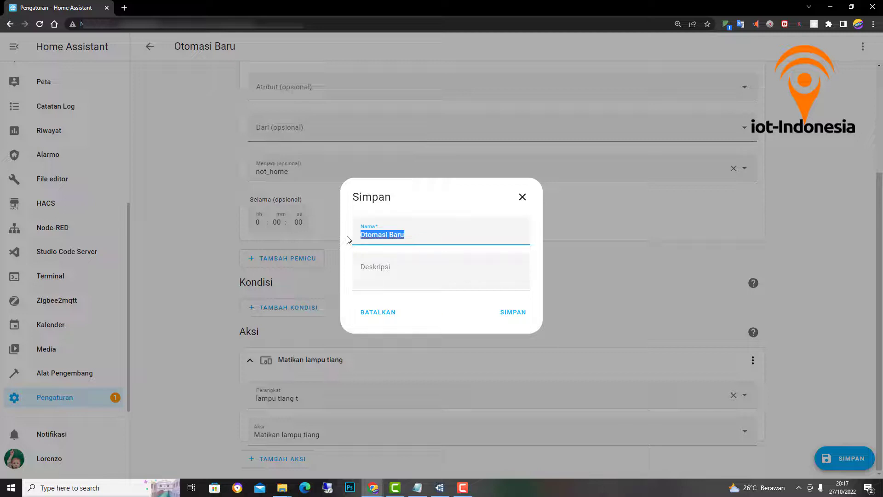
{"action": "type", "text": "otom"}
{"action": "type", "text": "i esp32 off"}
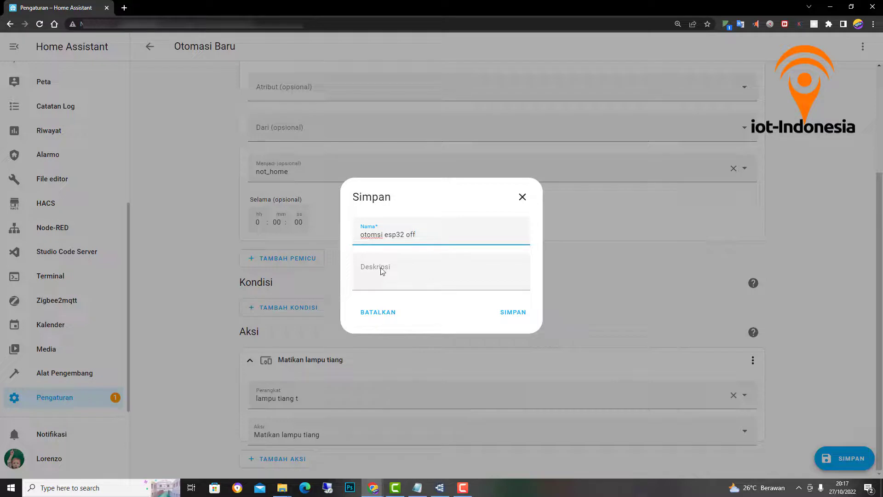
{"action": "left_click", "coordinate": [514, 315]}
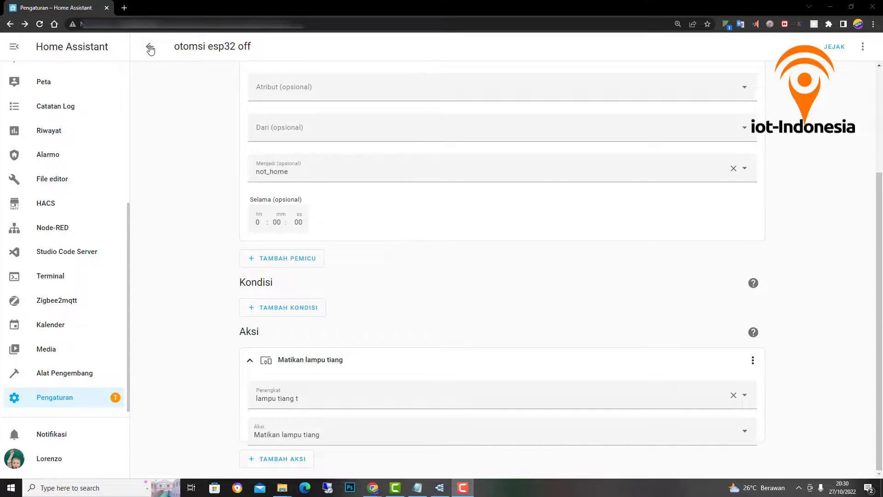
Leave the automation editor, open the 'final dasboard' dashboard and put it into edit mode
{"action": "left_click", "coordinate": [149, 48]}
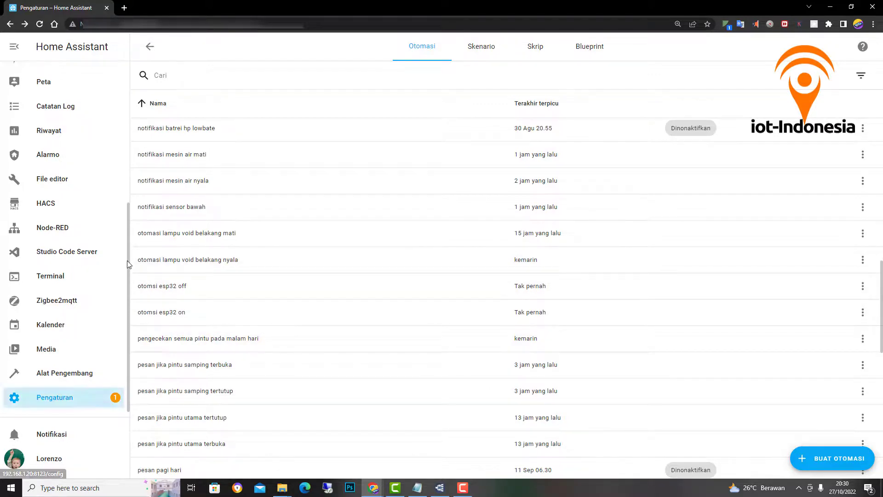
{"action": "left_click_drag", "start_coordinate": [128, 262], "coordinate": [122, 145]}
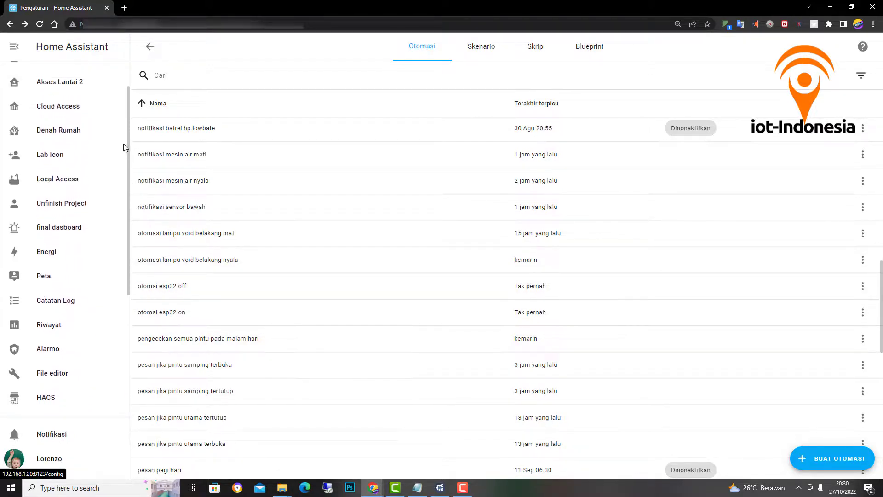
{"action": "left_click", "coordinate": [64, 232]}
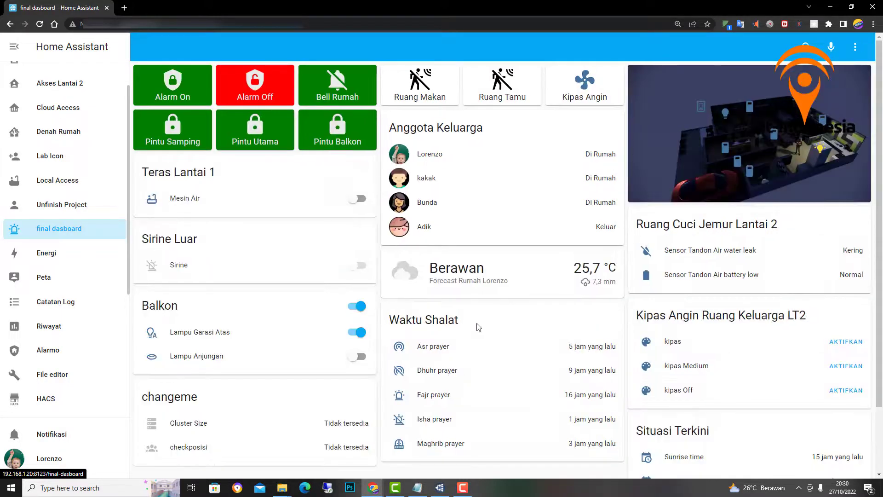
{"action": "scroll", "coordinate": [479, 327], "scroll_direction": "down", "scroll_amount": 2}
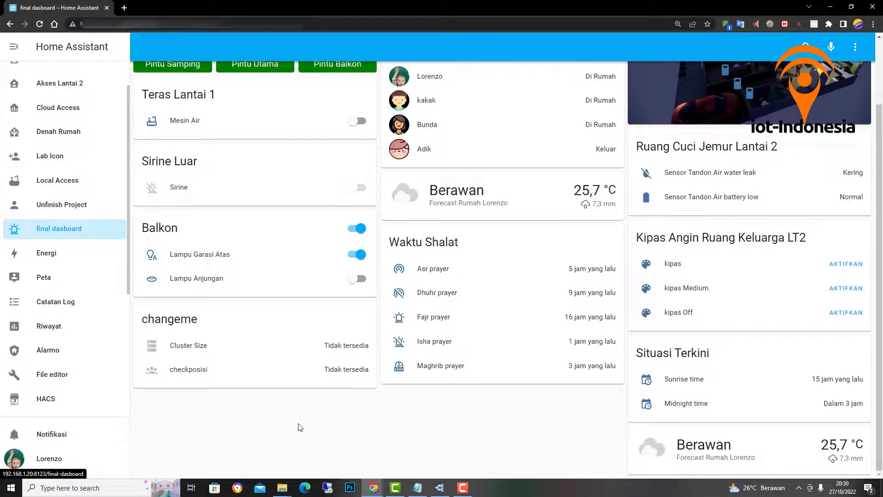
{"action": "left_click", "coordinate": [854, 49]}
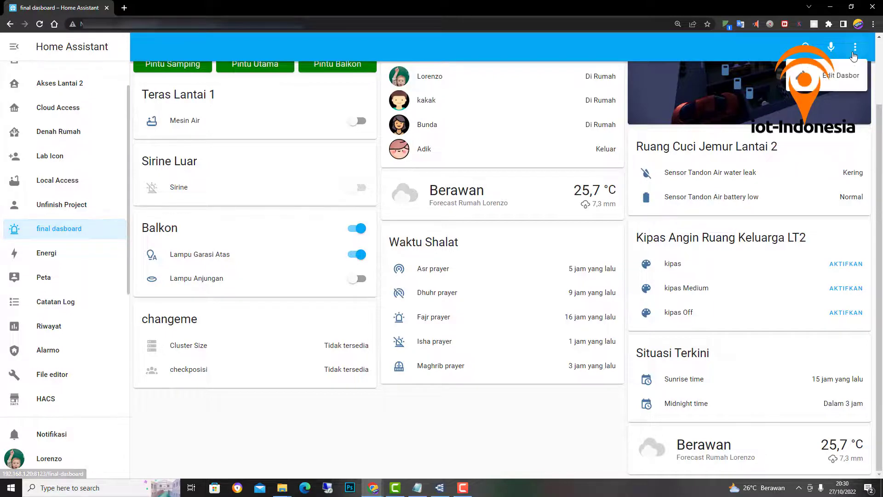
{"action": "left_click", "coordinate": [842, 75]}
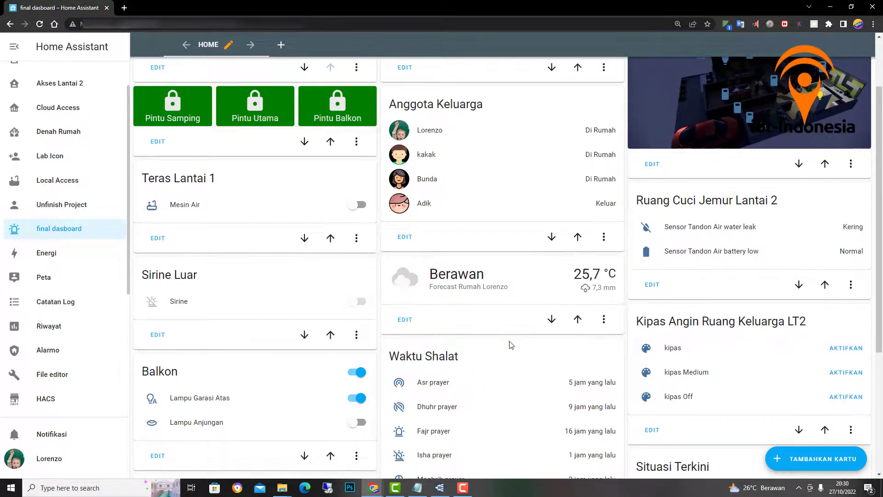
Add an Entities card to the Home view and remove the three suggested lamp entities from it
{"action": "scroll", "coordinate": [509, 345], "scroll_direction": "down", "scroll_amount": 5}
{"action": "left_click", "coordinate": [785, 459]}
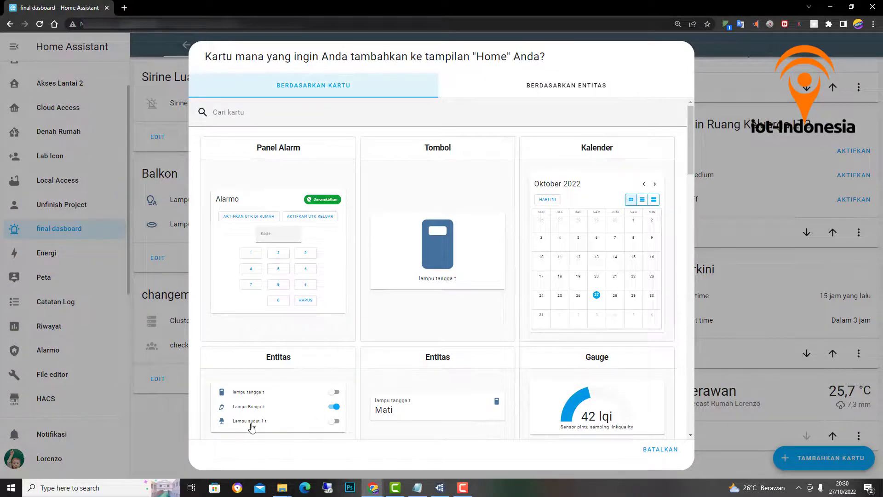
{"action": "left_click", "coordinate": [298, 402]}
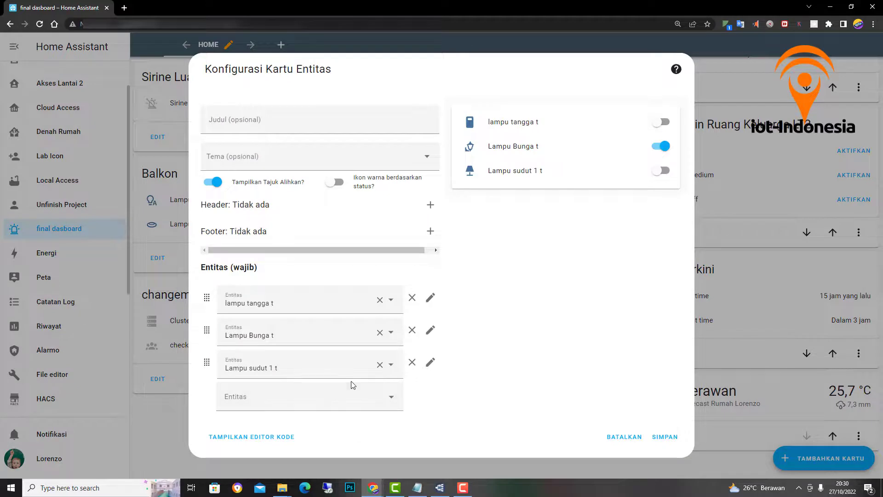
{"action": "left_click", "coordinate": [380, 300]}
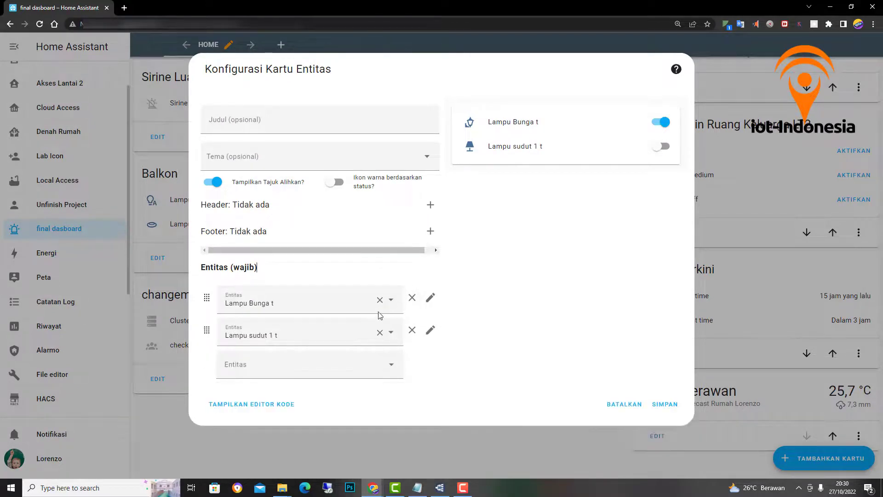
{"action": "left_click", "coordinate": [380, 300]}
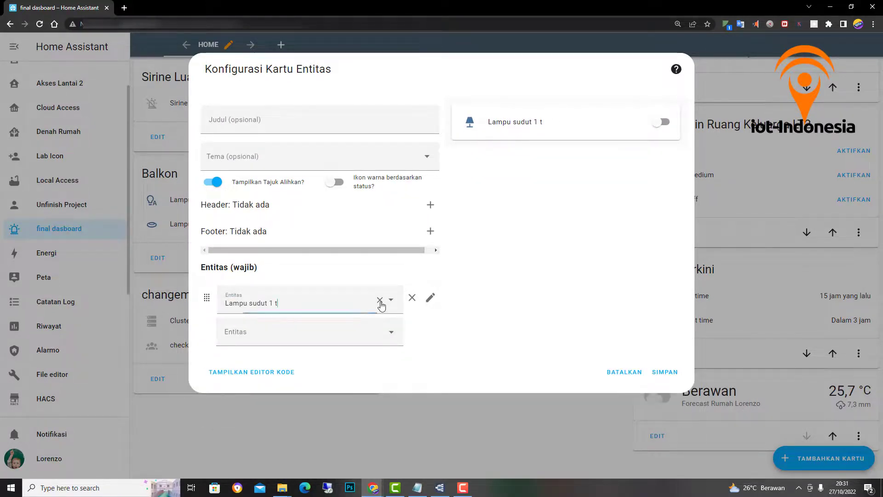
{"action": "left_click", "coordinate": [380, 300]}
Add the iBeacon Smart Watch entity to the Entities card
{"action": "left_click", "coordinate": [346, 300]}
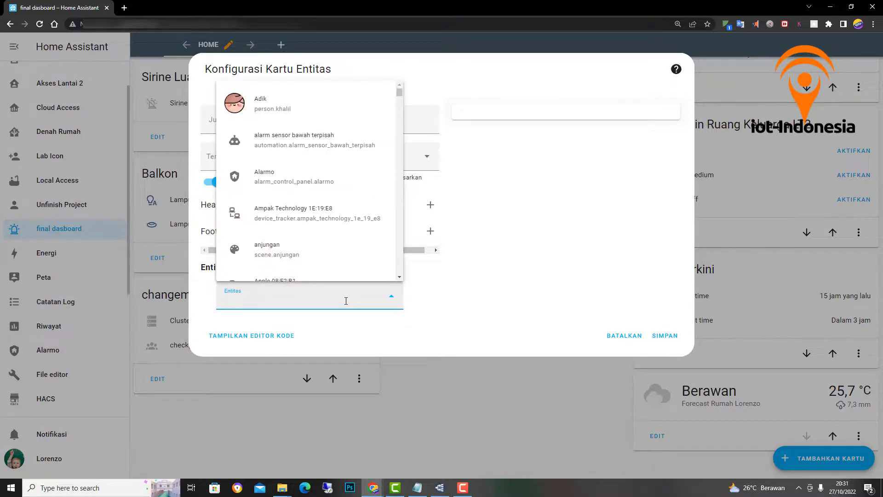
{"action": "type", "text": "be"}
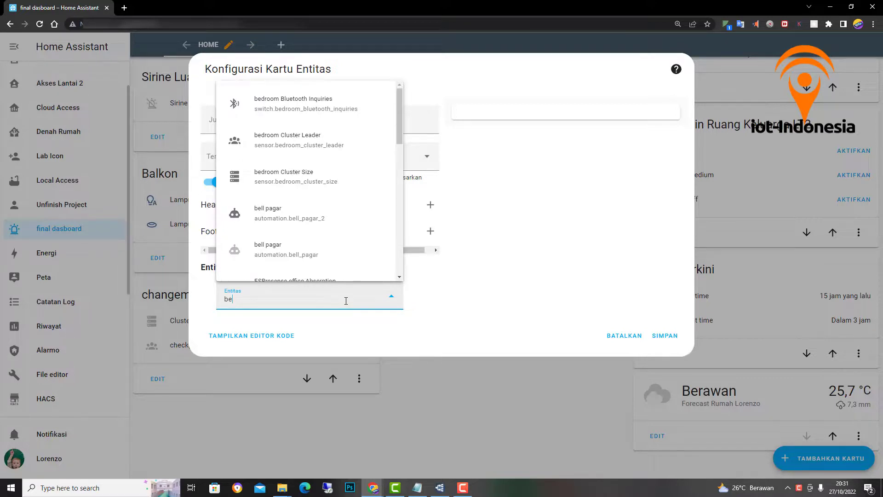
{"action": "scroll", "coordinate": [299, 241], "scroll_direction": "down", "scroll_amount": 3}
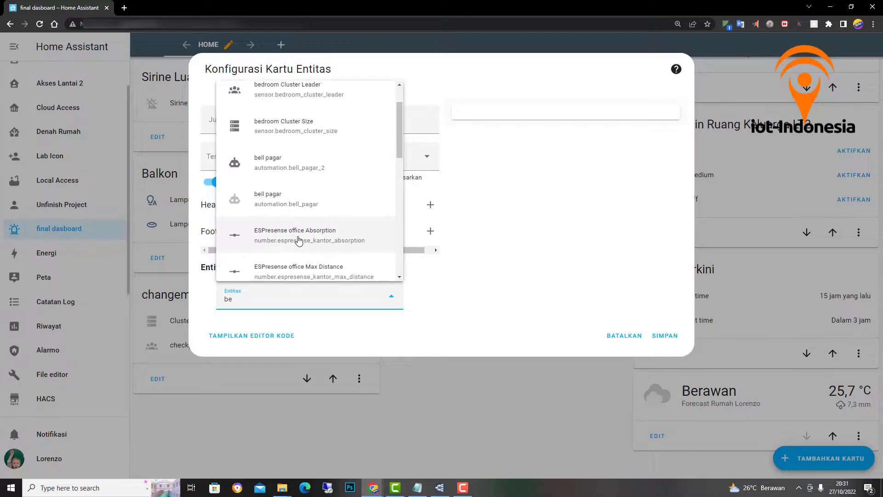
{"action": "left_click", "coordinate": [321, 251]}
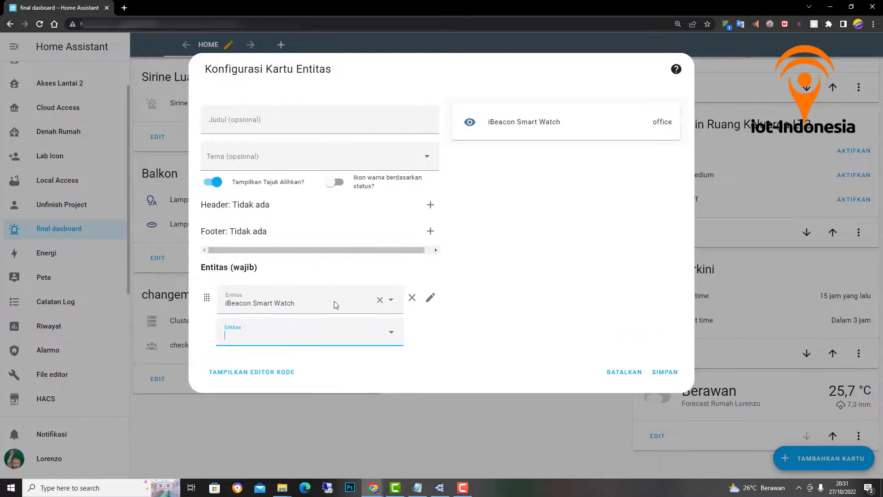
Add the iBeacon entity named after a person as the second entity of the Entities card
{"action": "left_click", "coordinate": [322, 338]}
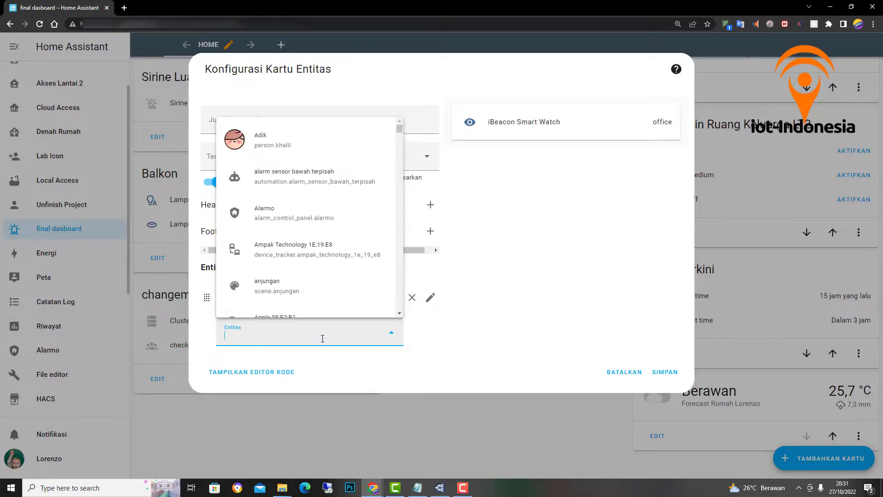
{"action": "type", "text": "b"}
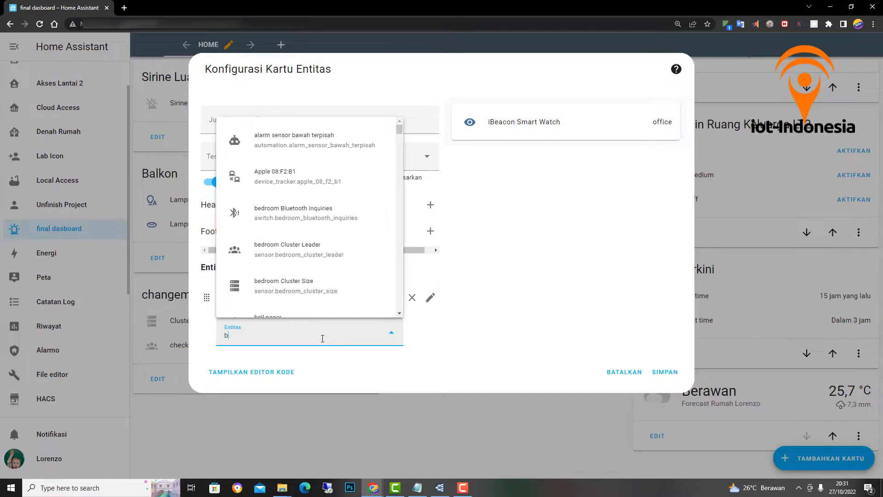
{"action": "type", "text": "eco"}
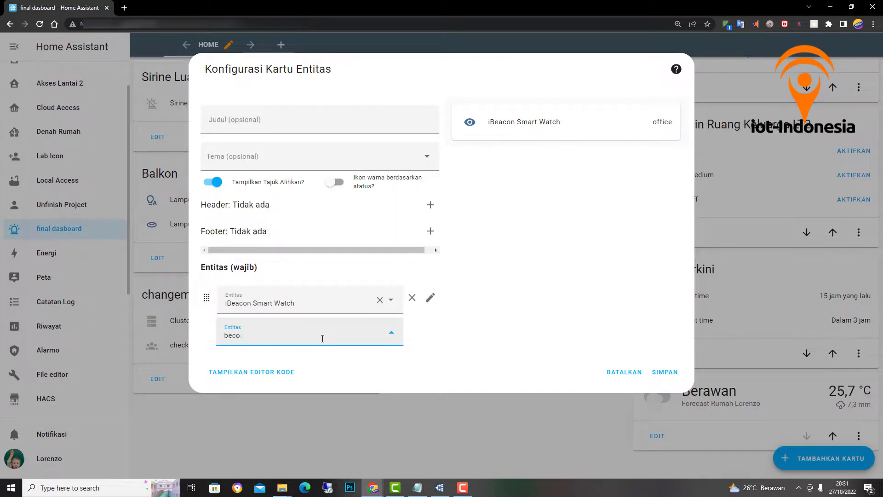
{"action": "key", "text": "BackSpace"}
{"action": "key", "text": "BackSpace"}
{"action": "key", "text": "BackSpace"}
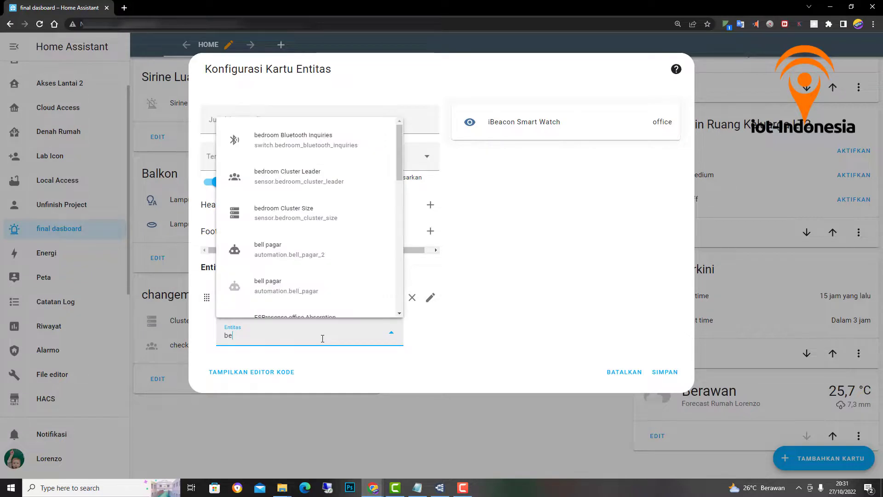
{"action": "scroll", "coordinate": [321, 296], "scroll_direction": "down", "scroll_amount": 2}
{"action": "left_click", "coordinate": [321, 295]}
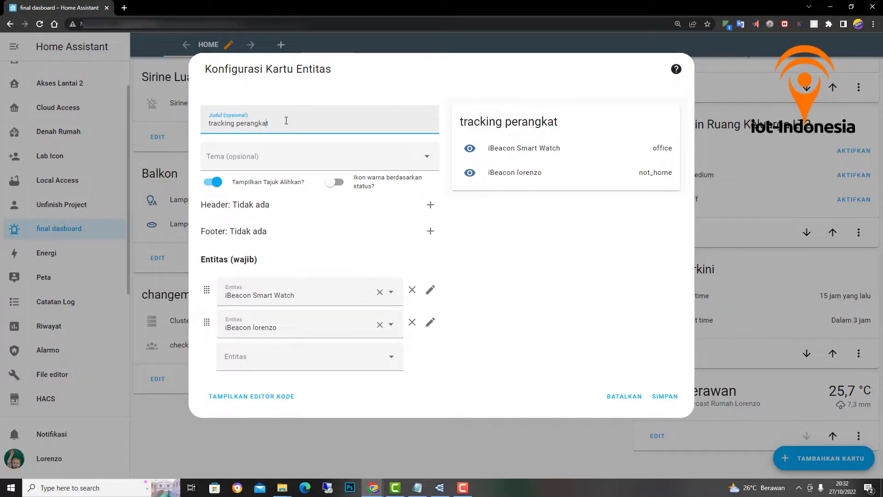
Save the Entities card with the title 'tracking perangkat' and finish editing the dashboard
{"action": "left_click", "coordinate": [663, 397]}
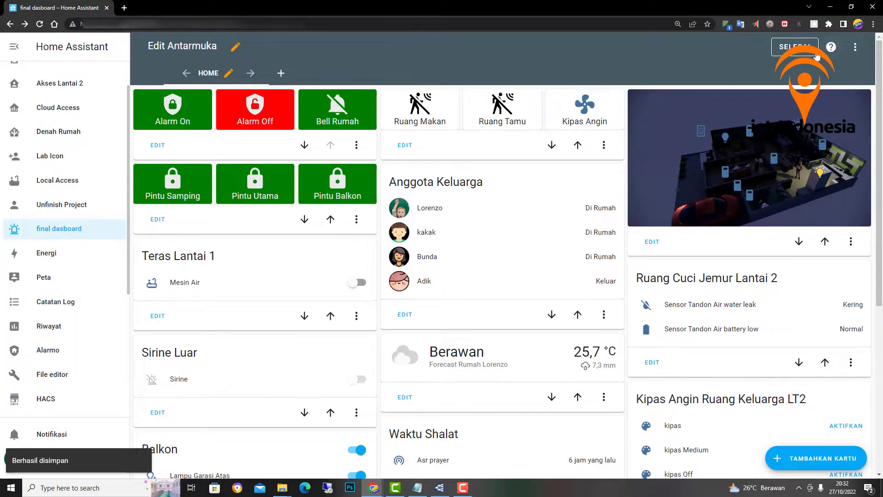
{"action": "left_click", "coordinate": [798, 48]}
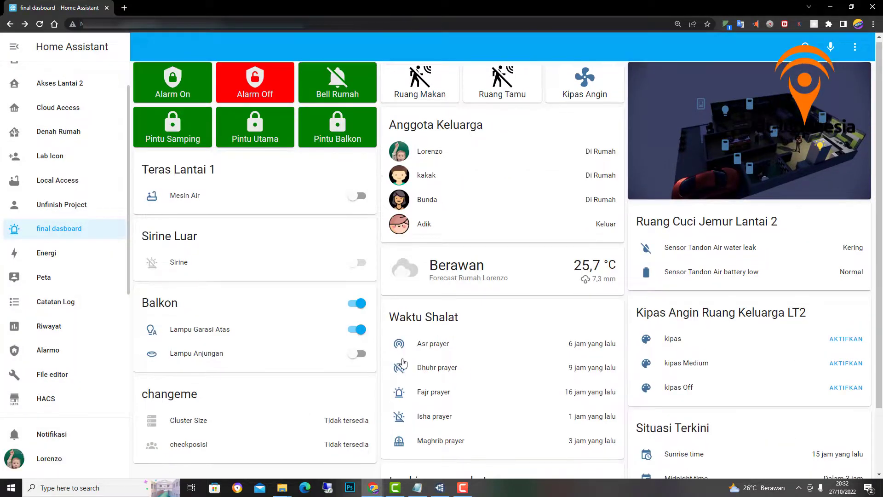
View the details and history of iBeacon Smart Watch from the 'tracking perangkat' card, then close them
{"action": "scroll", "coordinate": [403, 359], "scroll_direction": "down", "scroll_amount": 2}
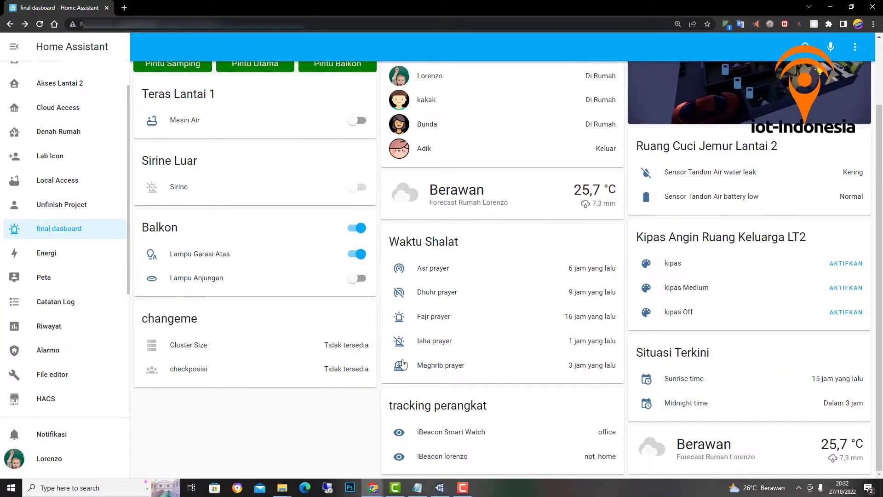
{"action": "left_click", "coordinate": [455, 437]}
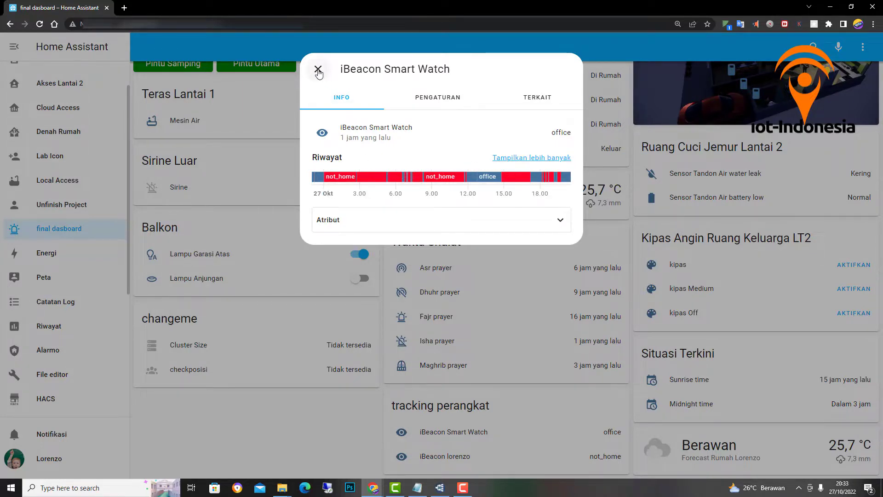
{"action": "left_click", "coordinate": [318, 71]}
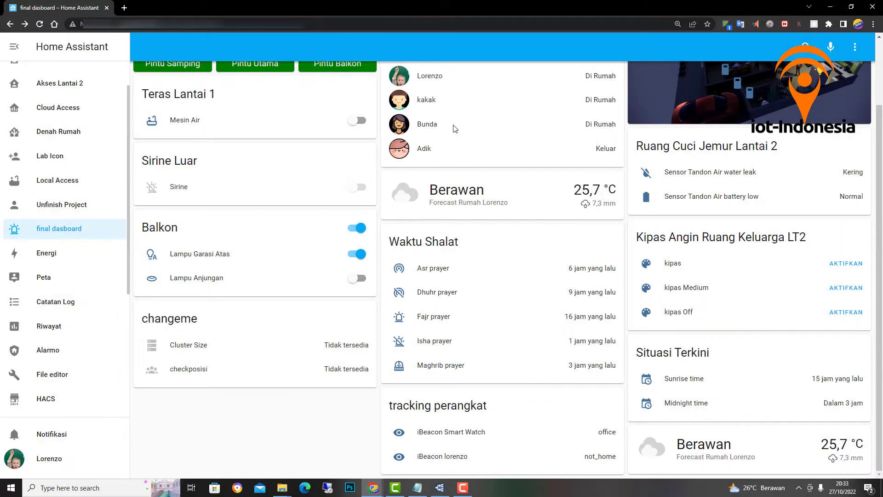